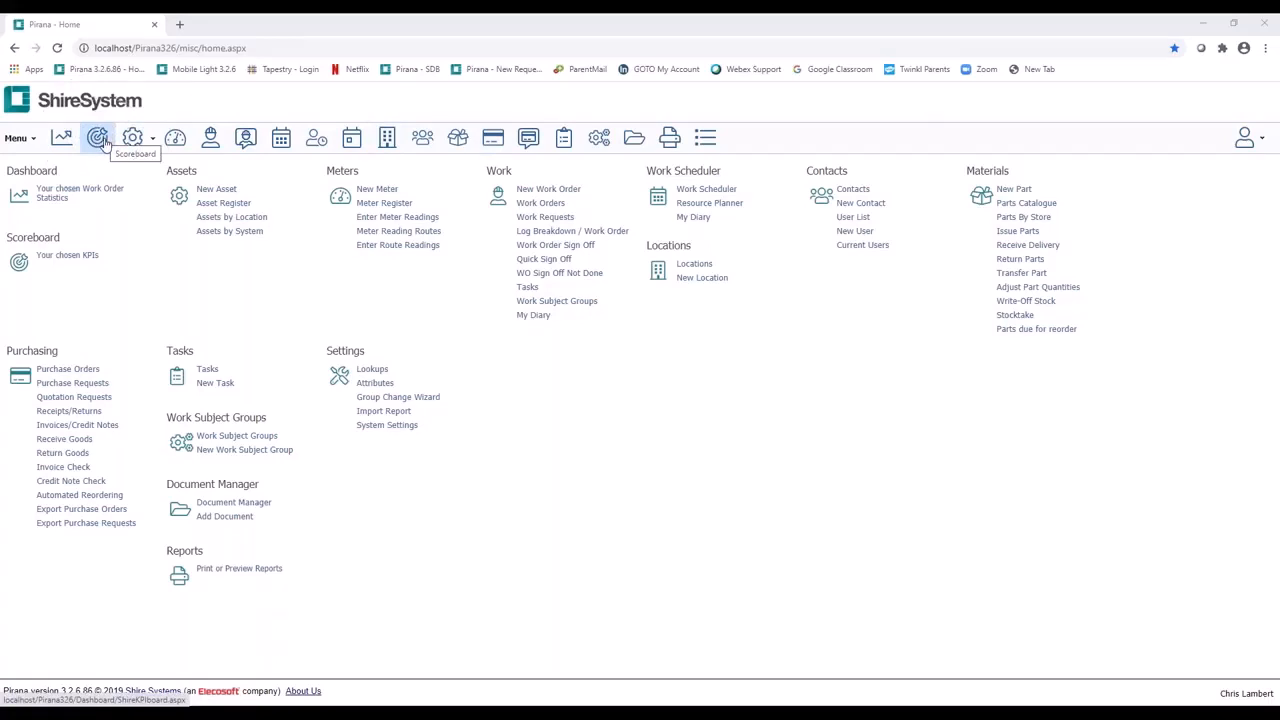
Step: Open the KPI scoreboard and view its help on KPI definitions and videos
click(99, 139)
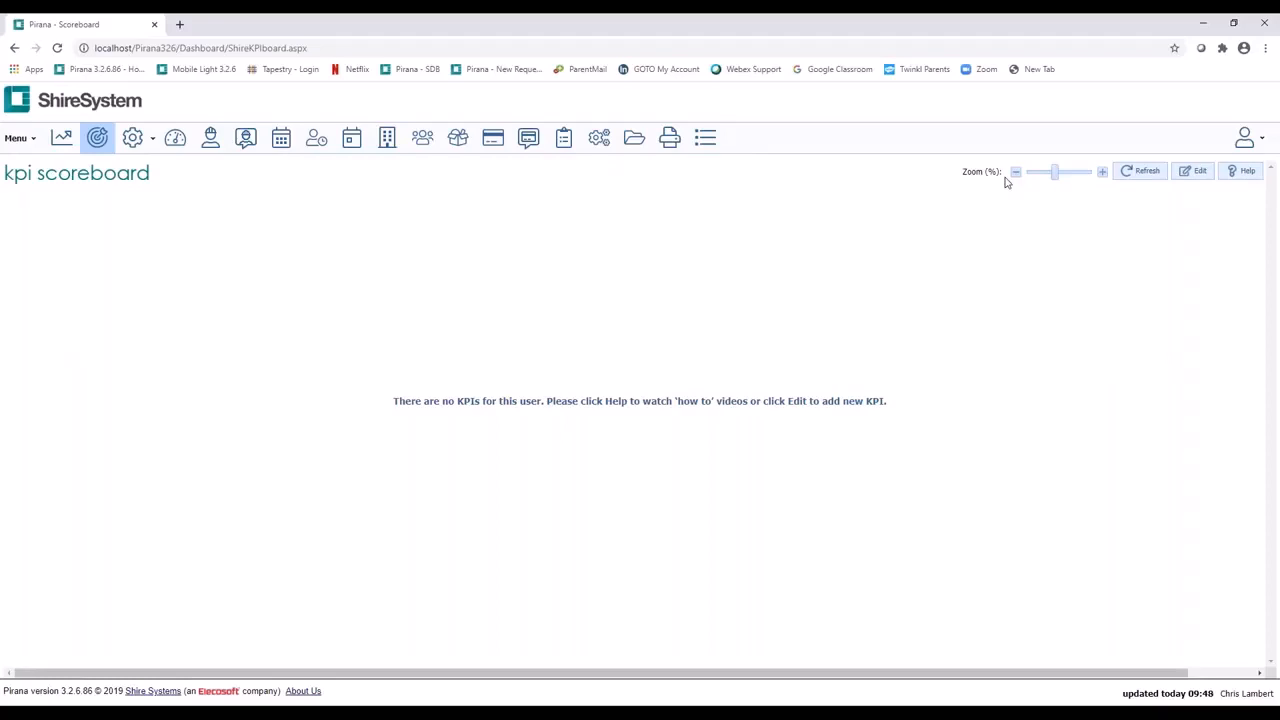
click(1240, 172)
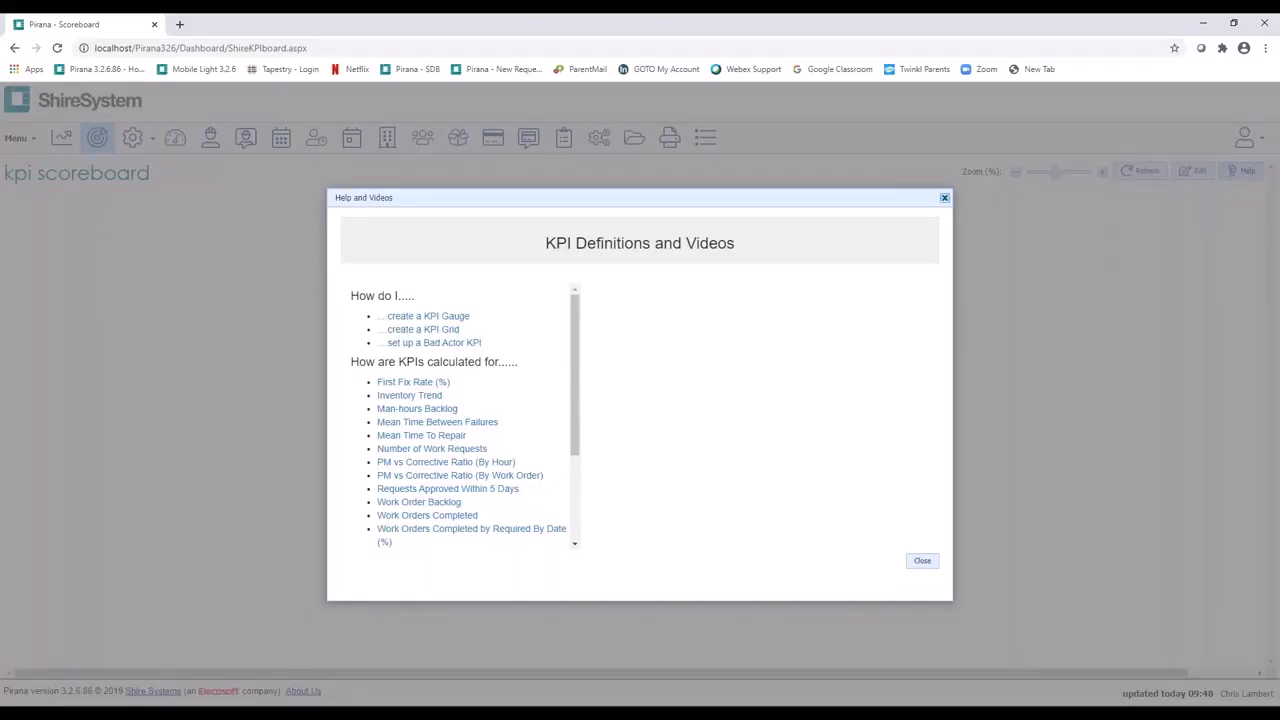
click(921, 560)
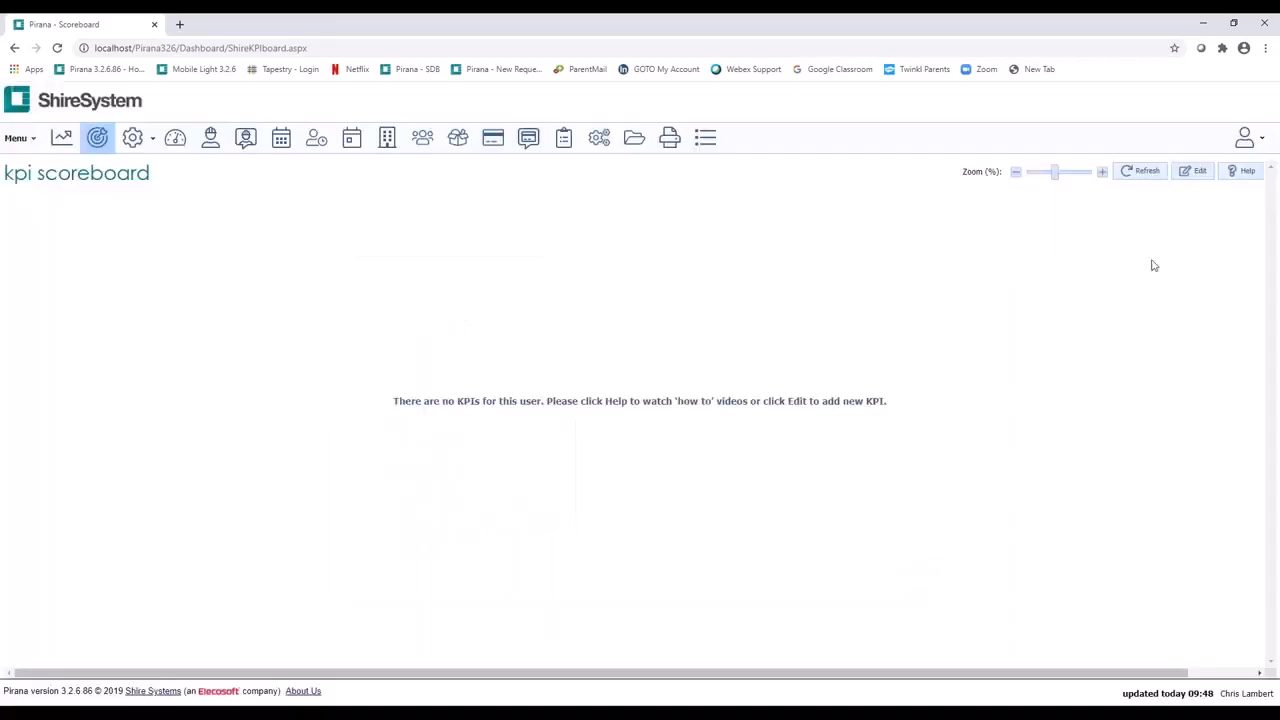
Step: Switch the scoreboard to editing and add a KPI grid docked in the second column
click(1197, 172)
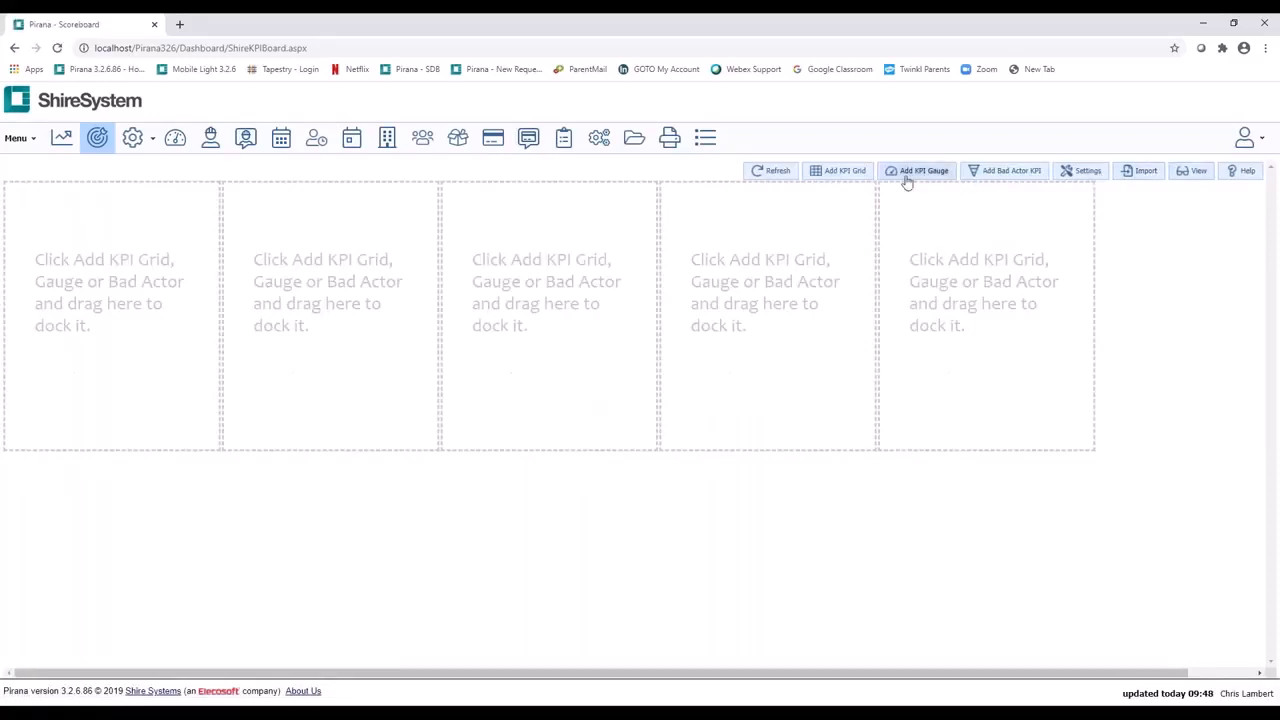
click(839, 175)
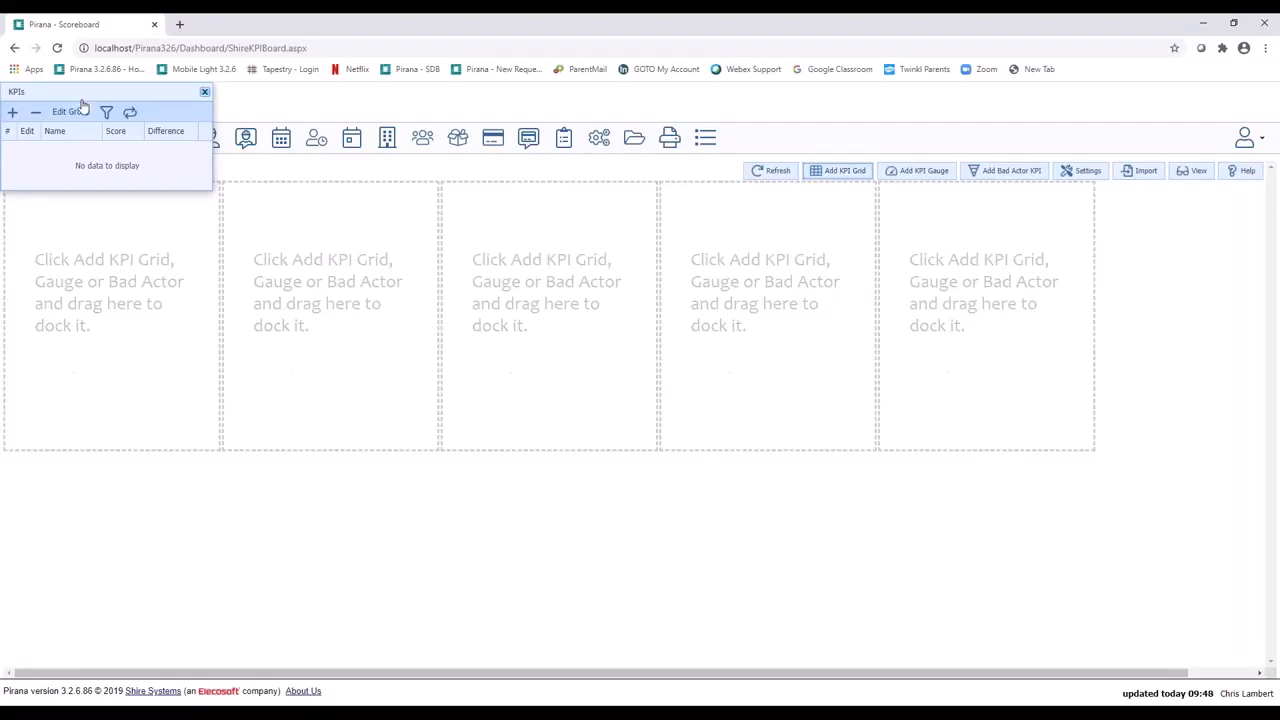
drag(105, 91, 305, 200)
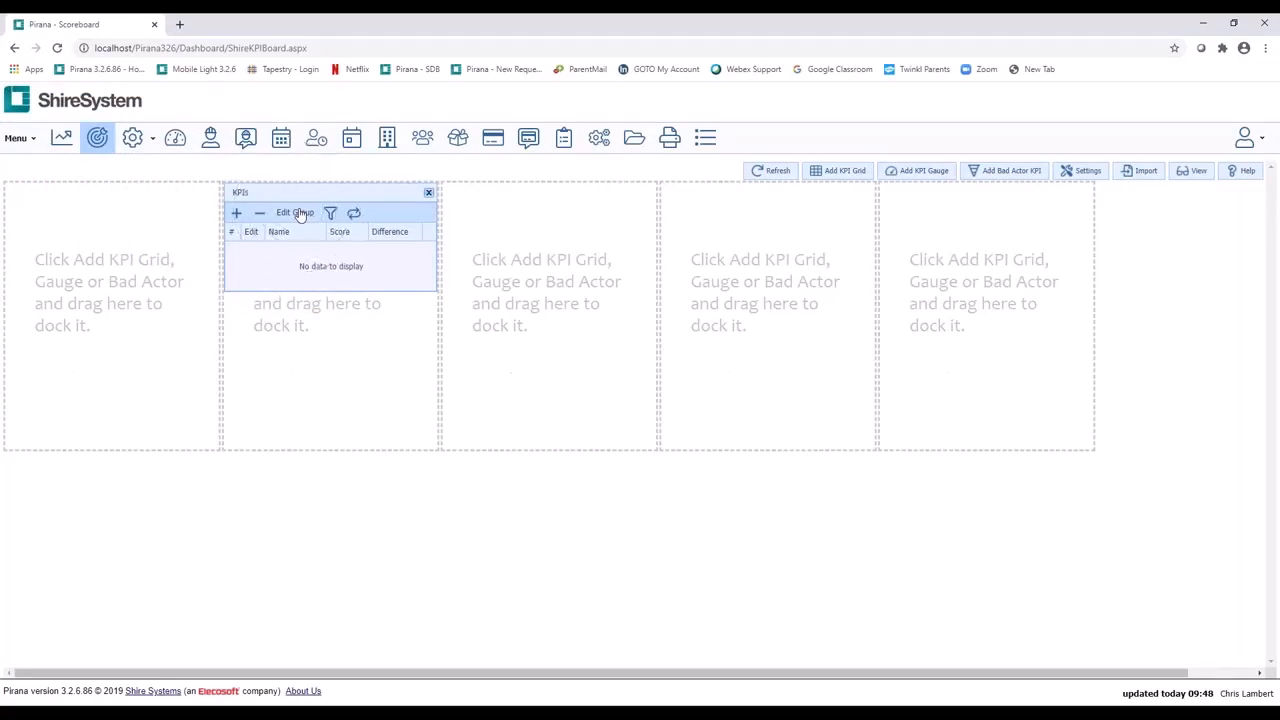
Step: Rename the new KPI grid's group as Day Shift
click(299, 213)
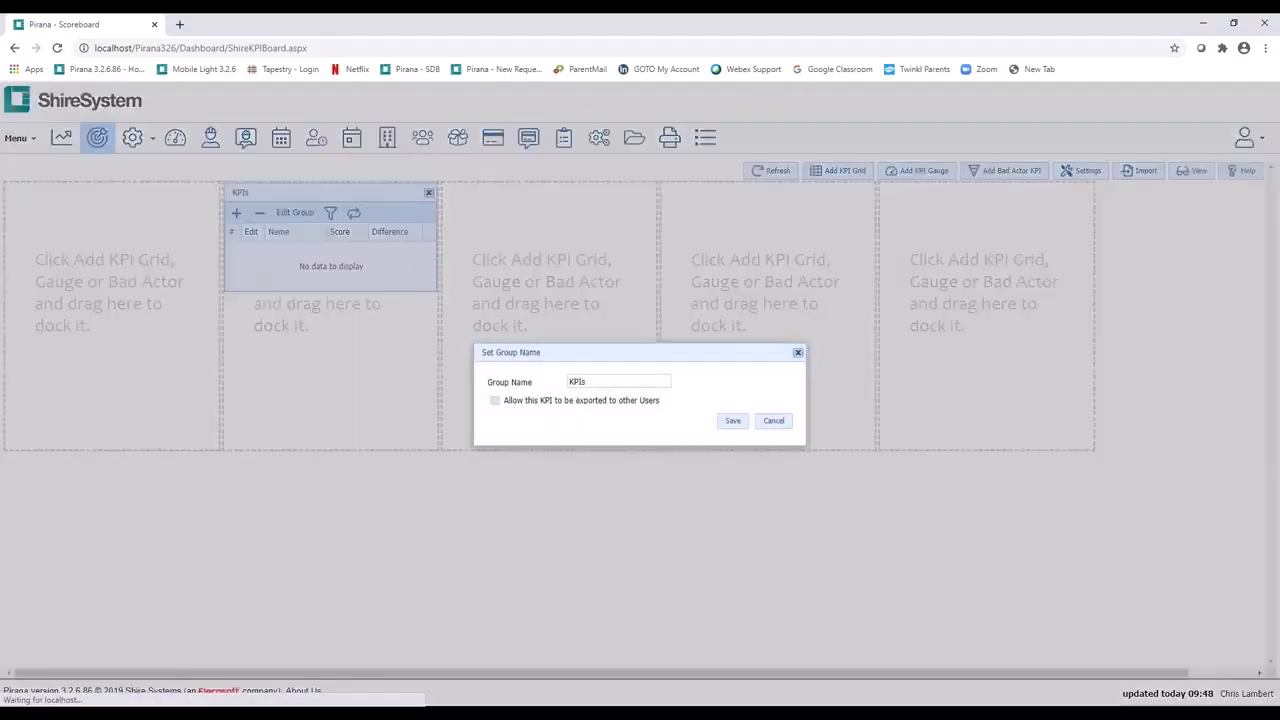
text(D)
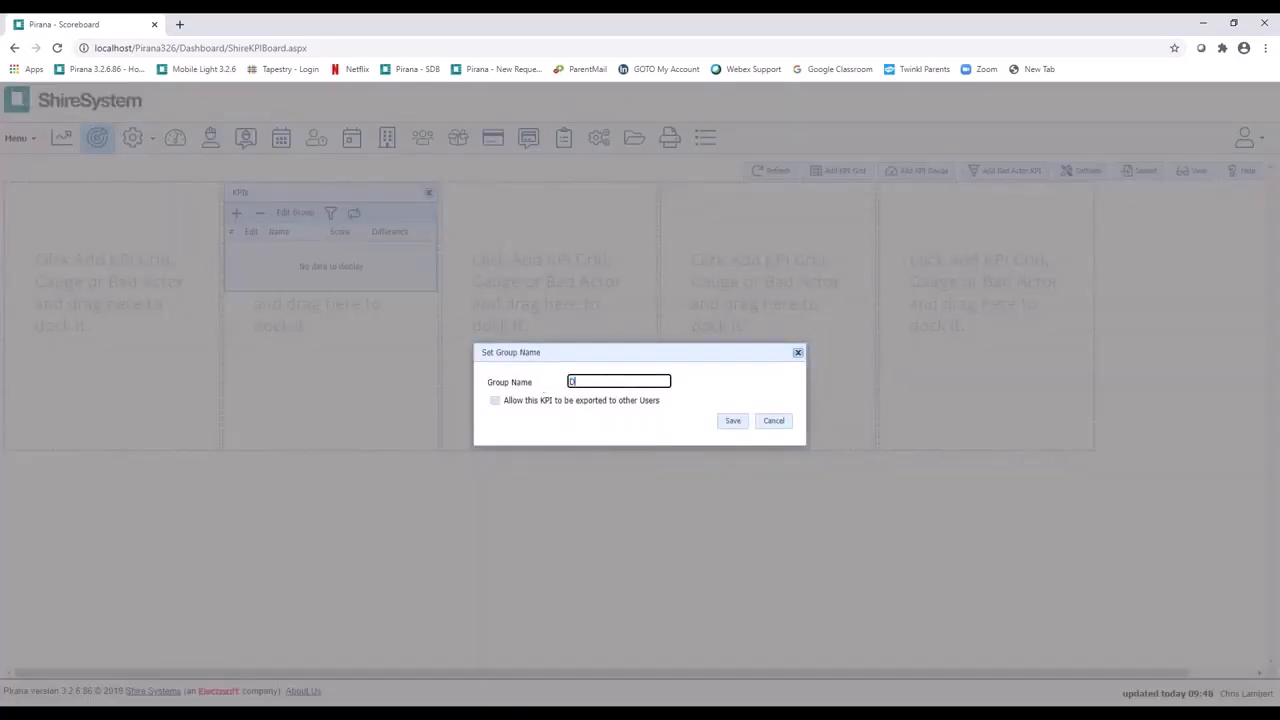
text(ay Shift)
click(745, 426)
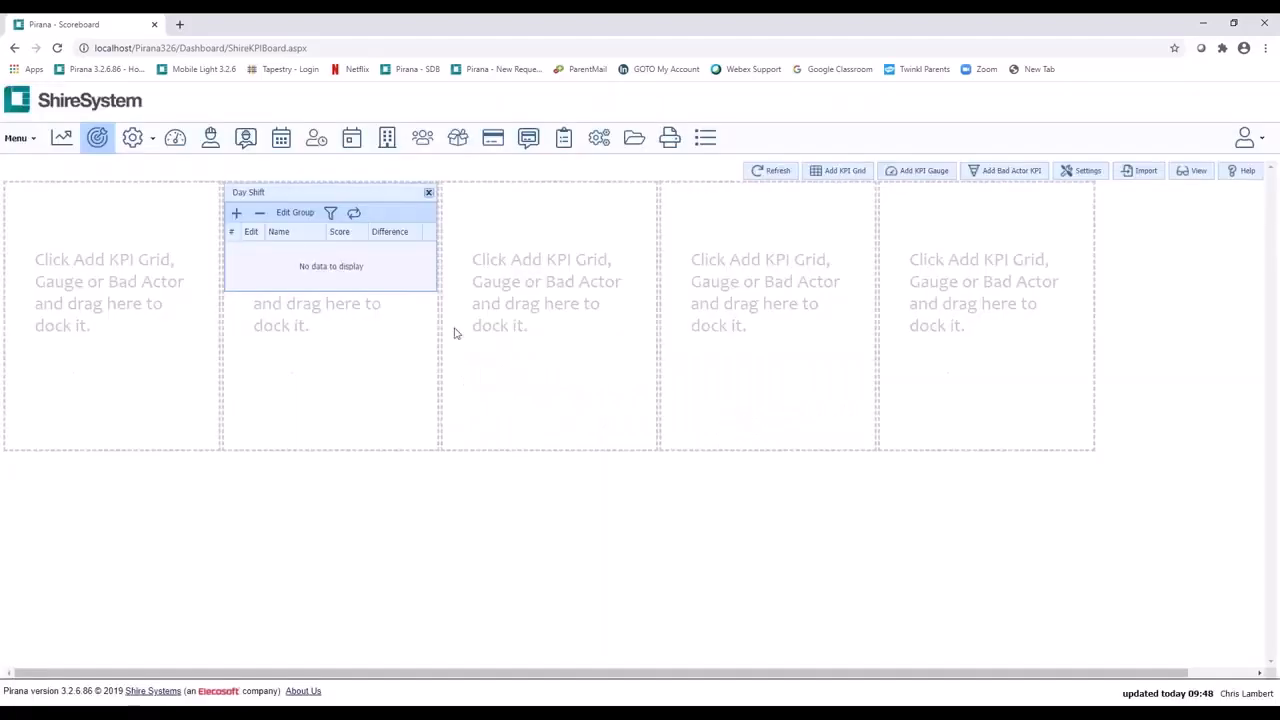
Step: Add a Work Orders Completed KPI with a time span of Year to the Day Shift grid
click(237, 214)
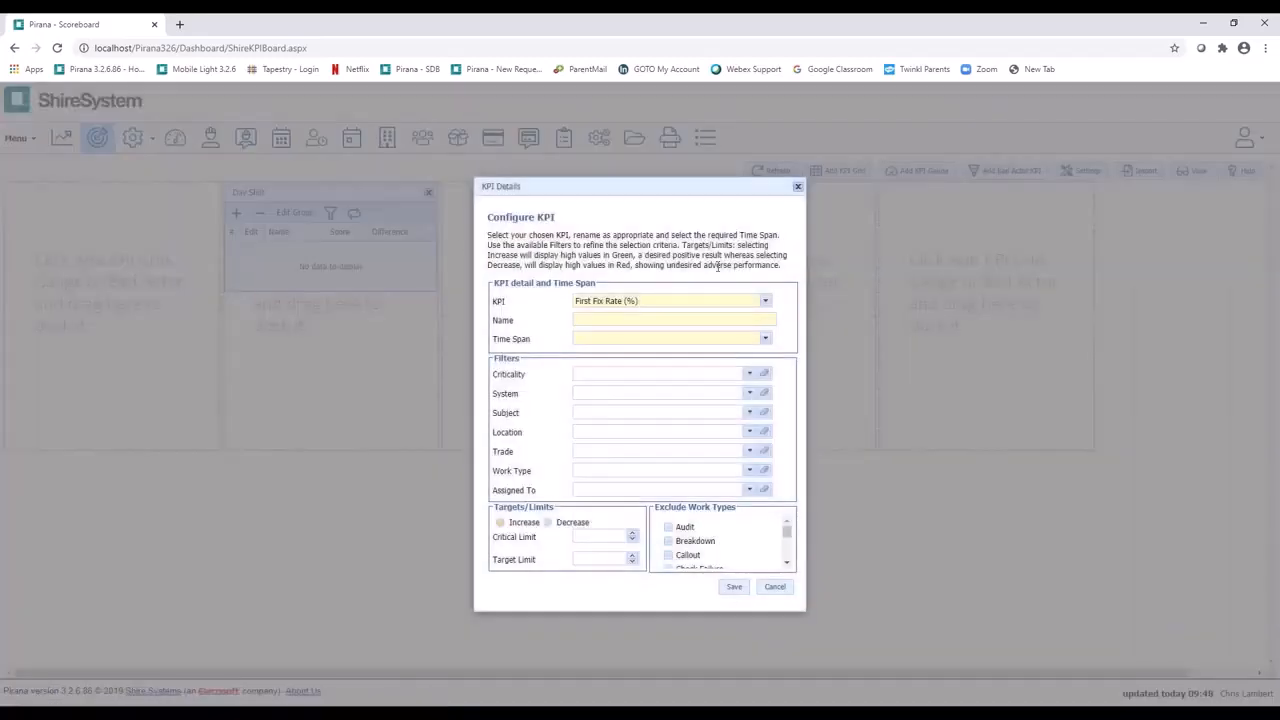
click(754, 299)
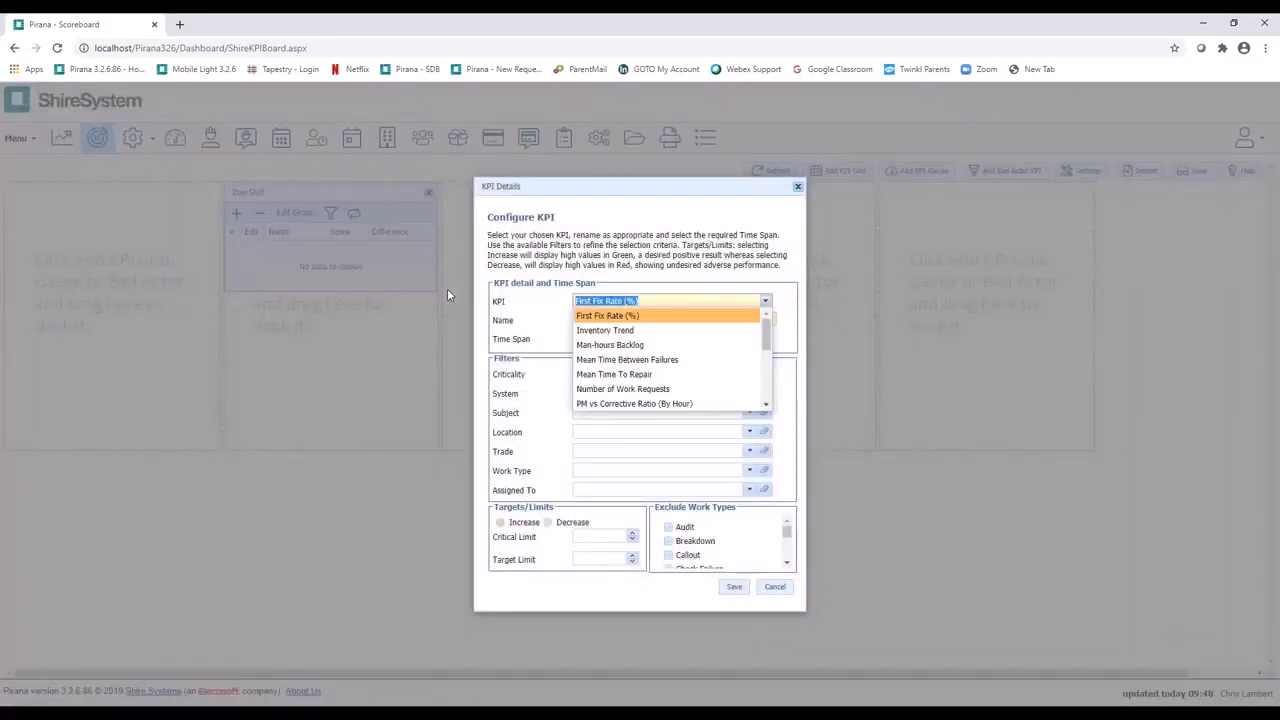
text(work orders)
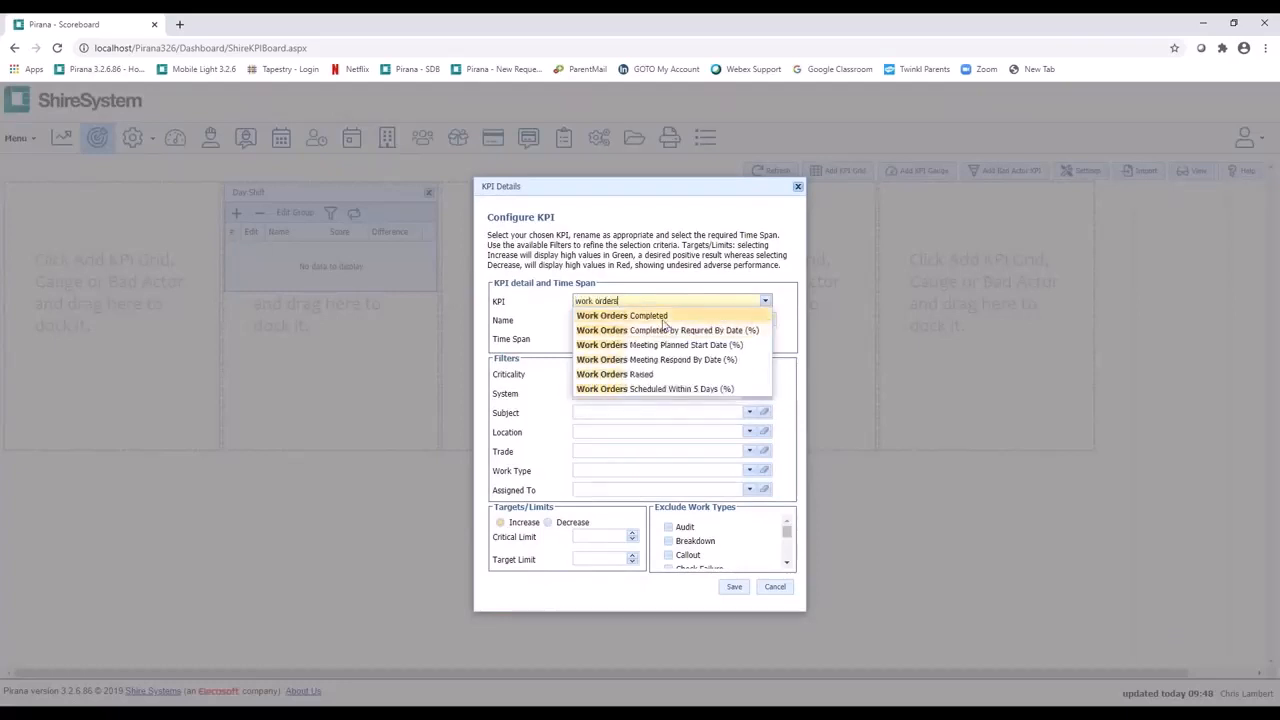
click(663, 317)
click(682, 321)
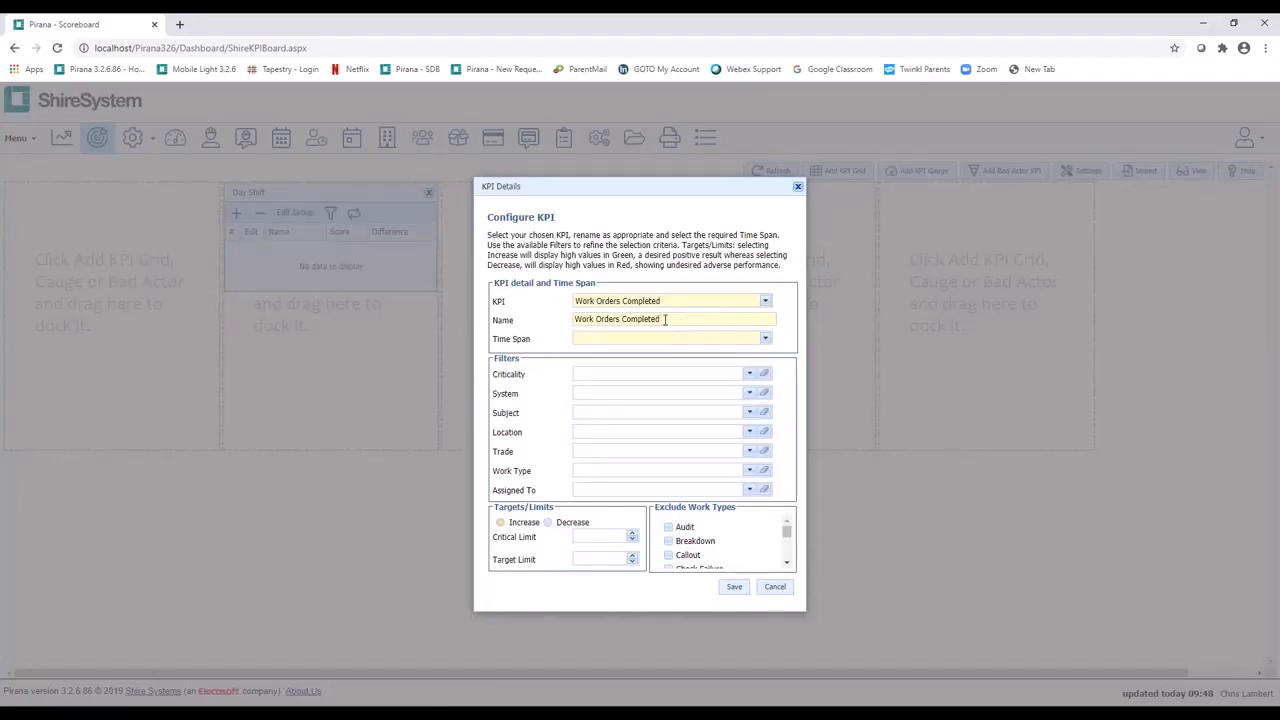
click(765, 340)
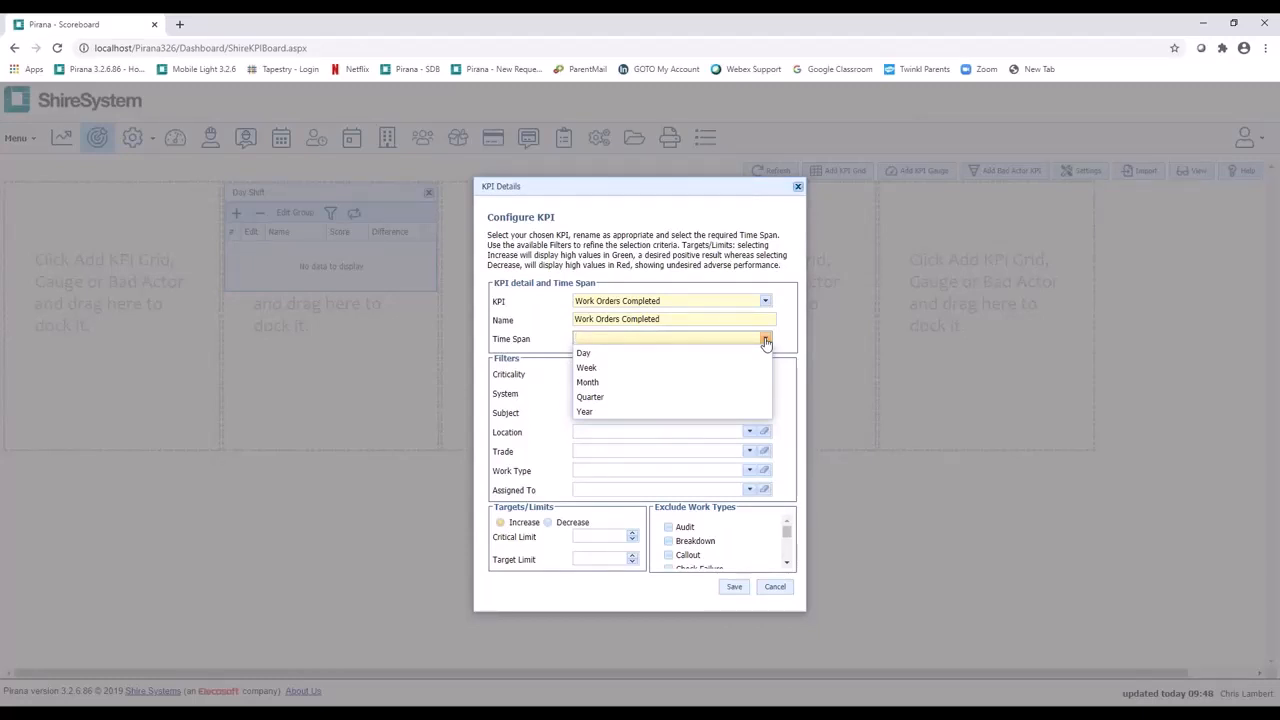
click(640, 412)
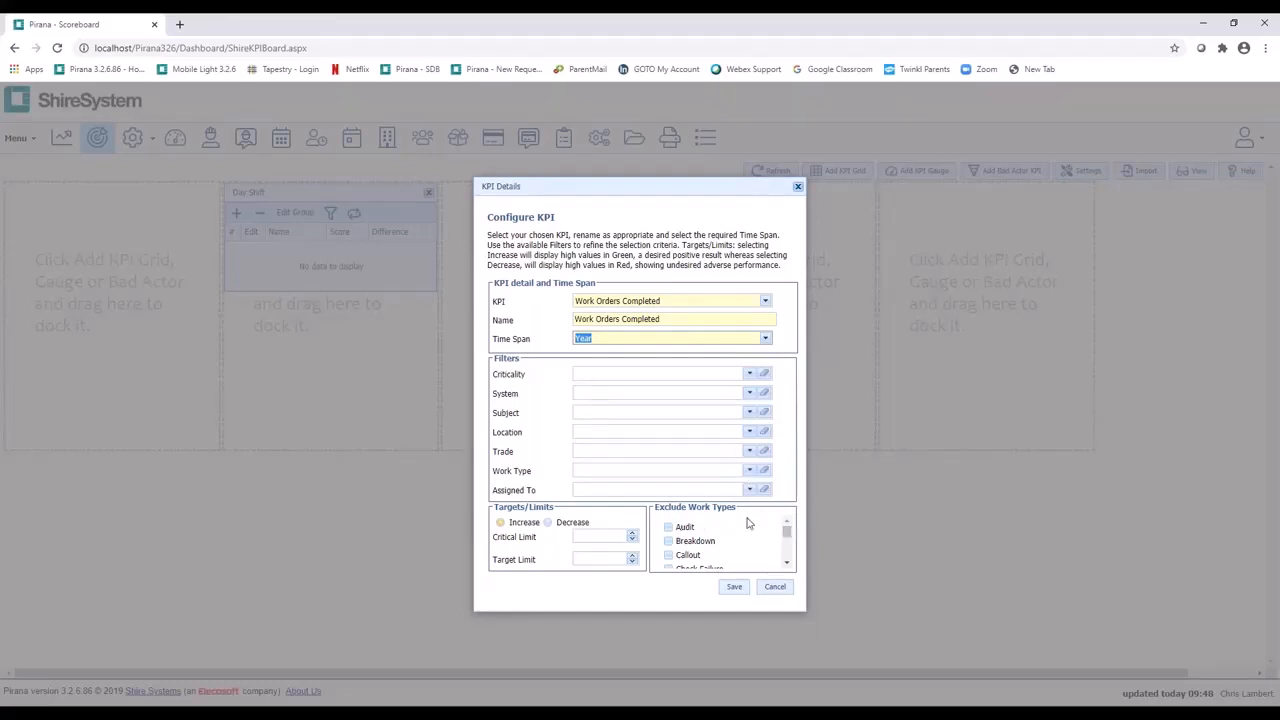
click(735, 588)
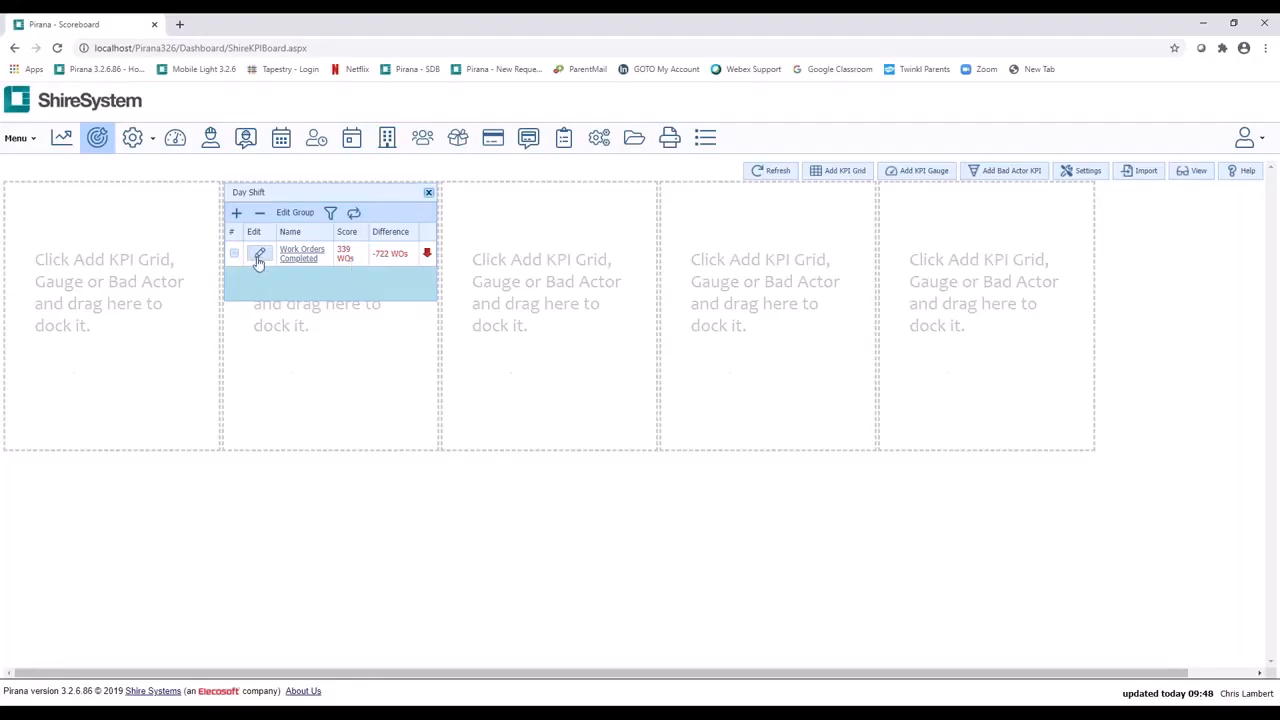
Step: View the history chart of the Work Orders Completed KPI
key(ctrl)
click(298, 256)
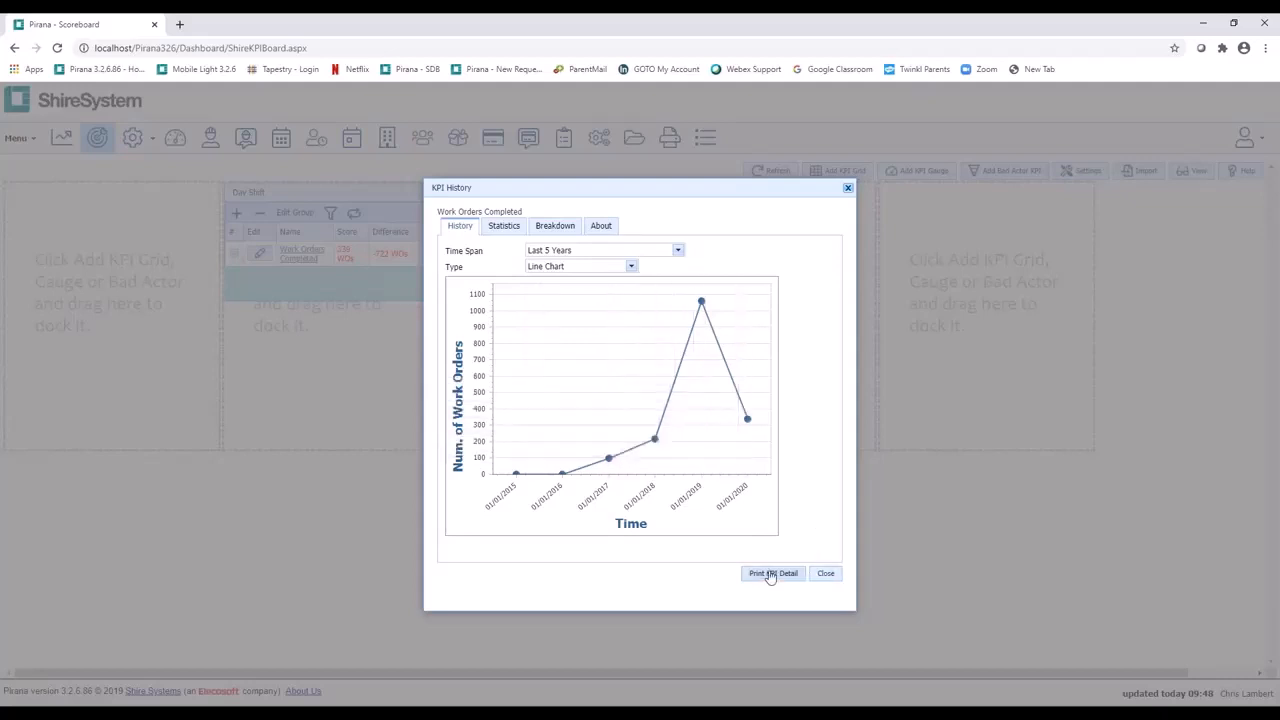
click(824, 574)
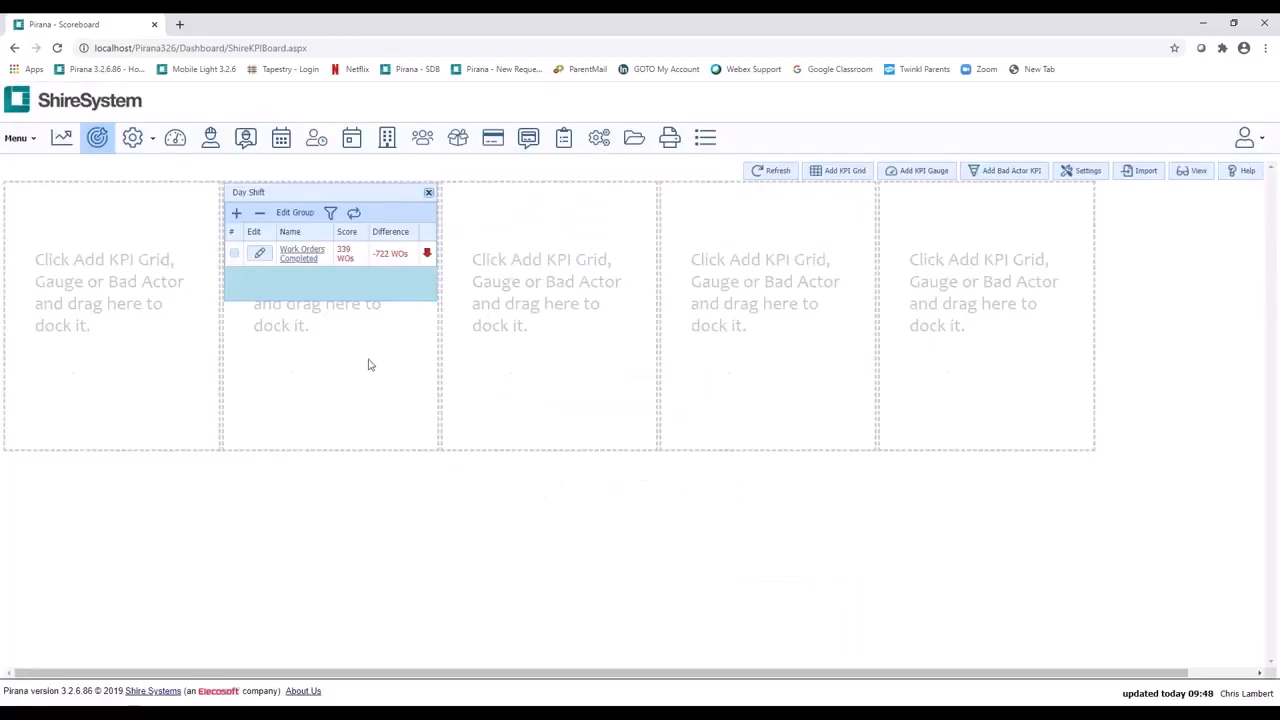
Step: Set the Work Orders Completed KPI's critical limit to 300 and its target limit to 500
click(260, 255)
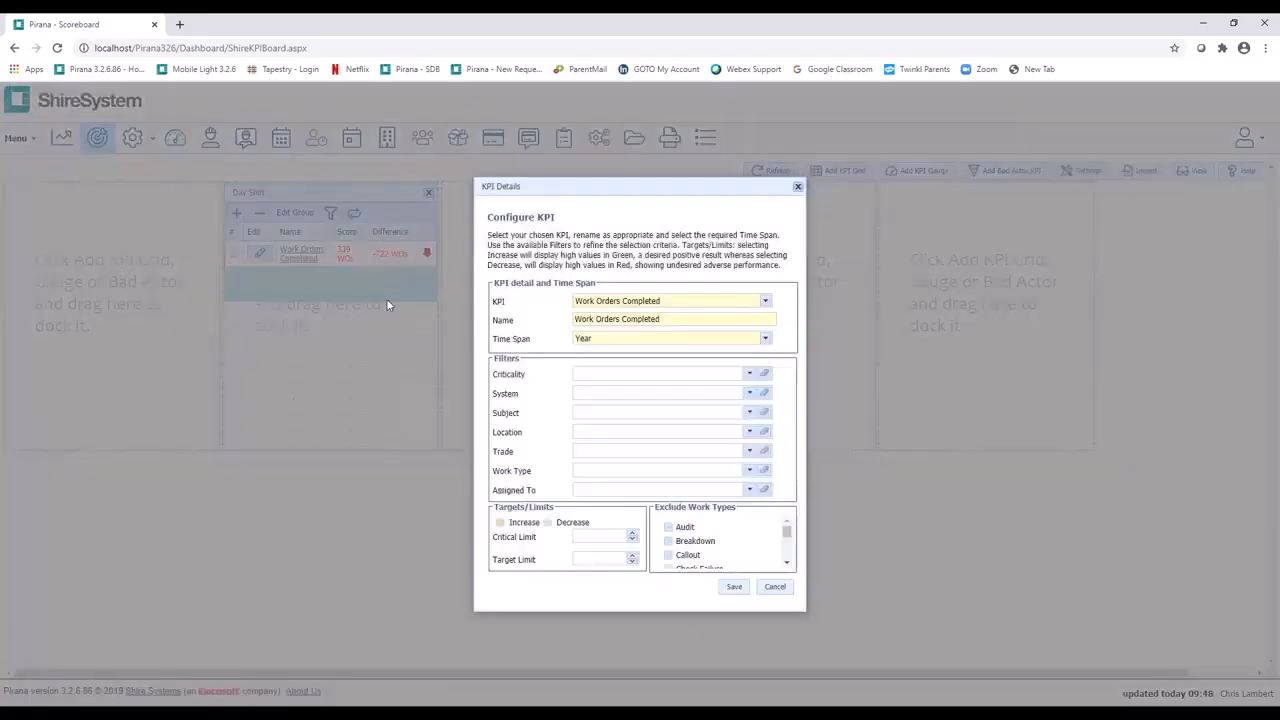
click(593, 536)
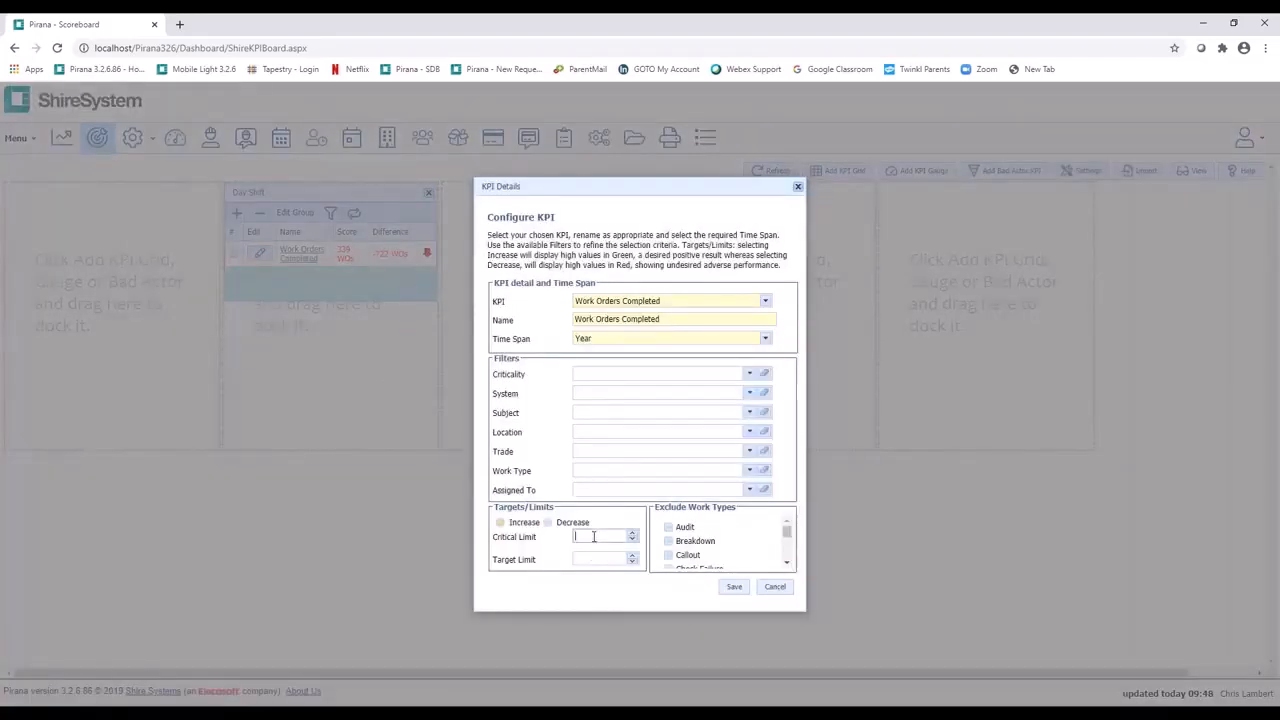
text(300)
click(588, 559)
text(500)
click(735, 588)
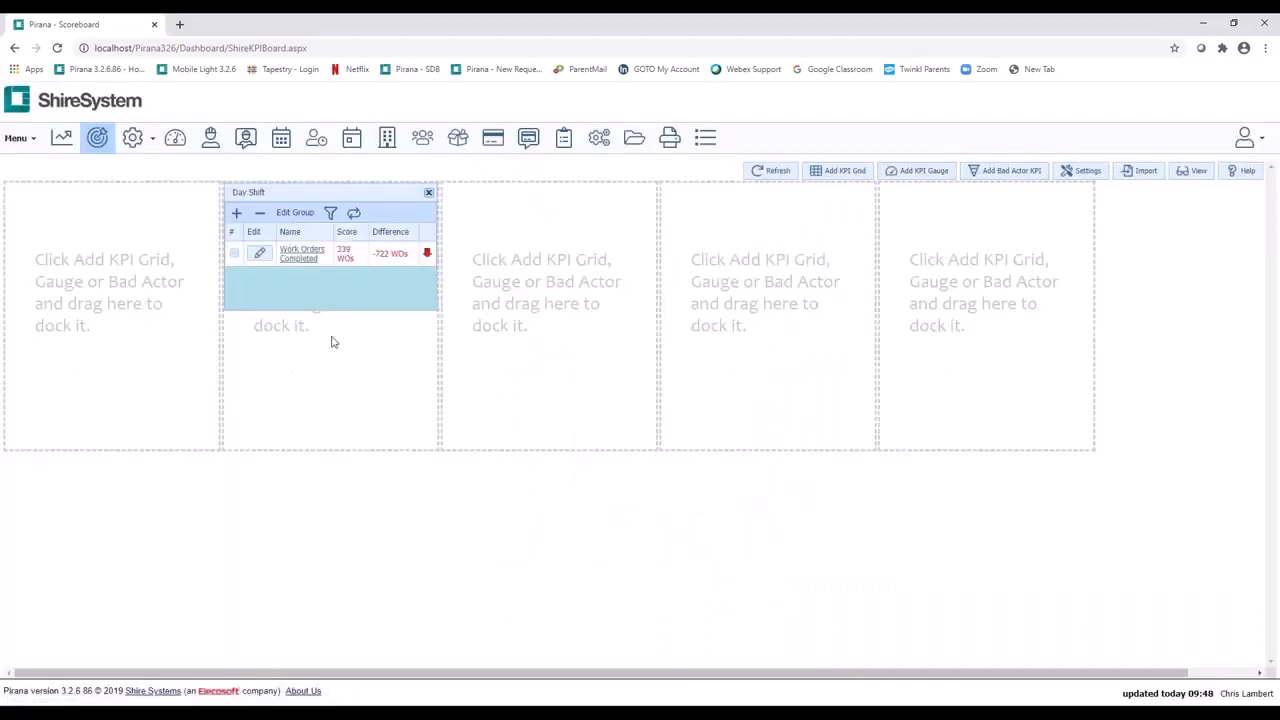
Step: Review the Work Orders Completed KPI's history and statistics, including the work orders behind its 01/01/2020 breakdown entry
click(300, 252)
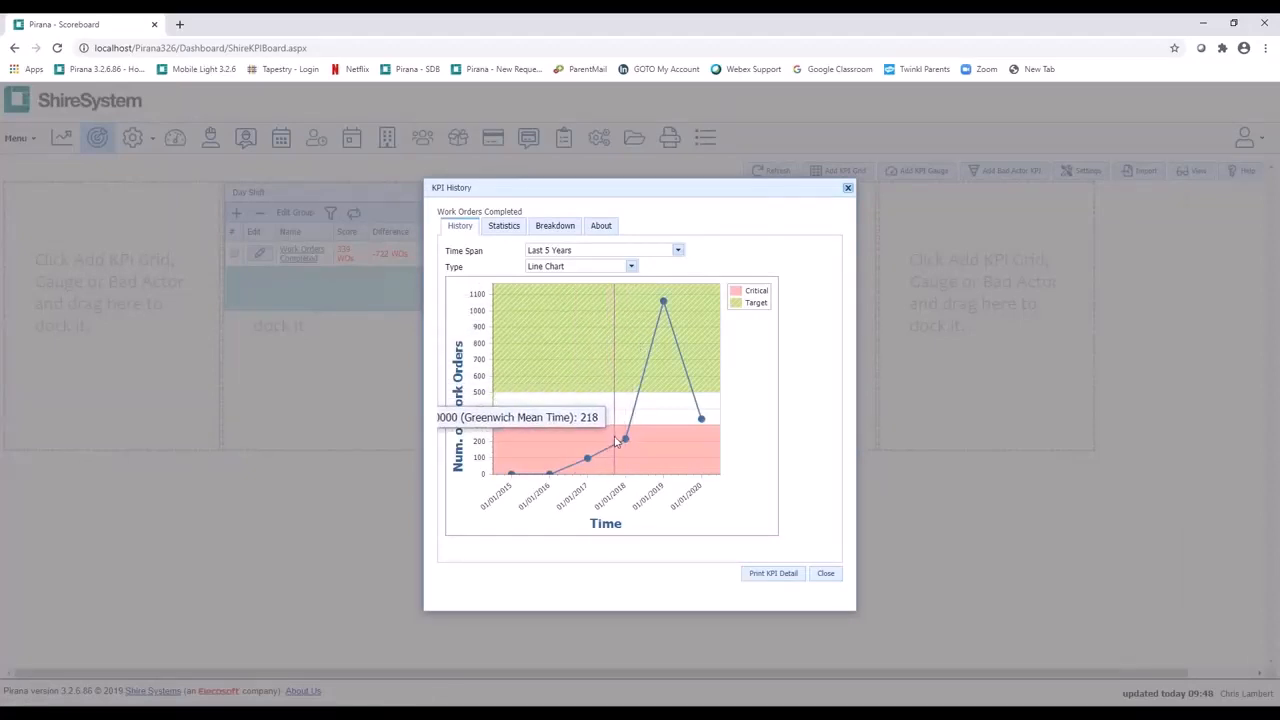
click(504, 226)
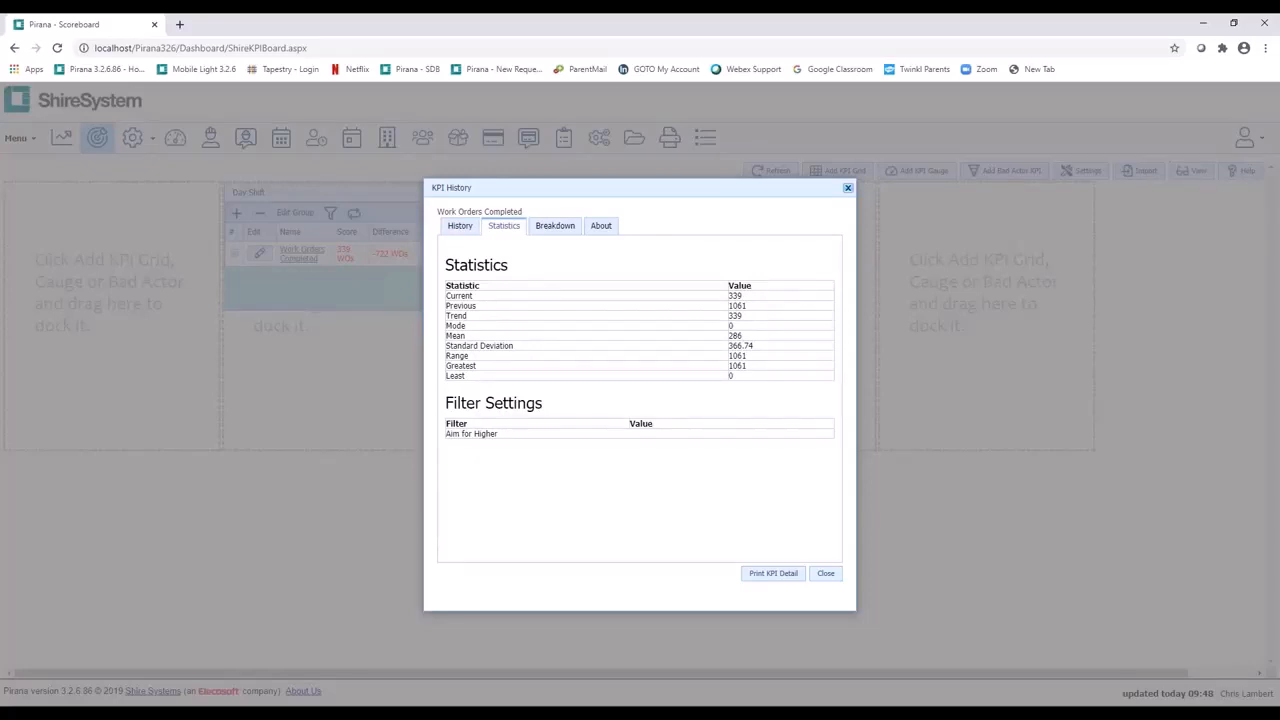
click(545, 229)
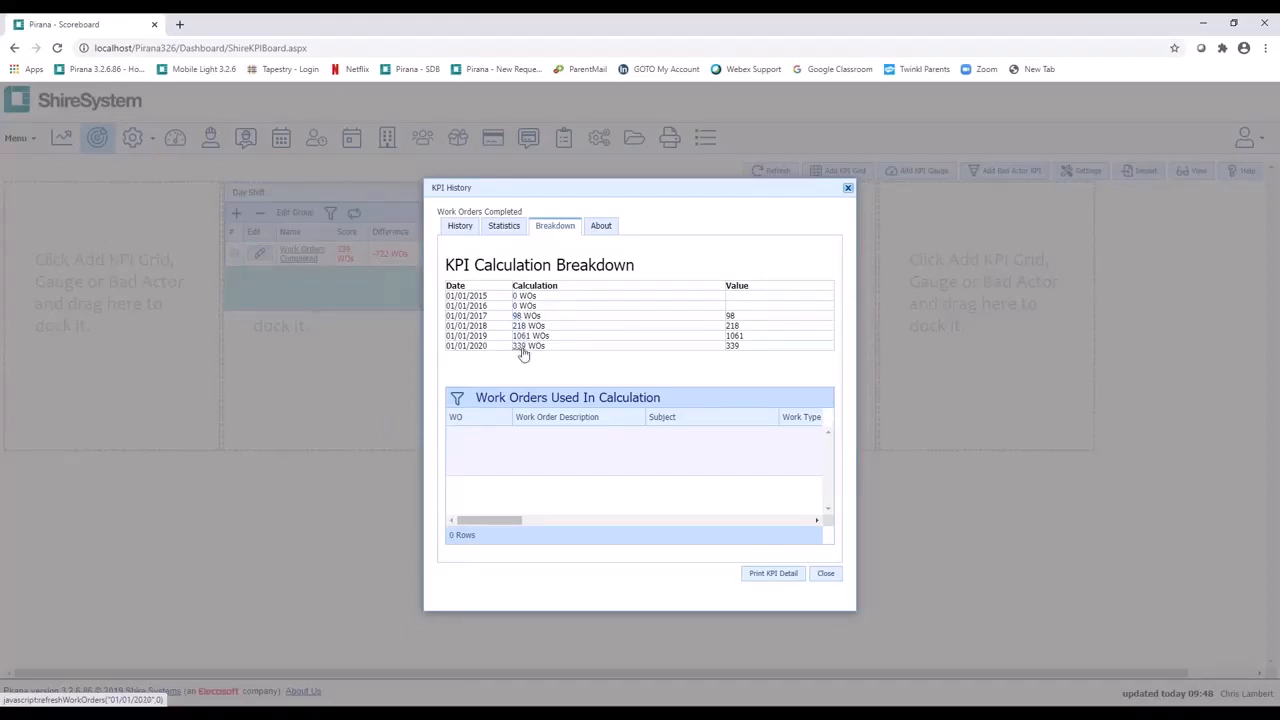
click(521, 350)
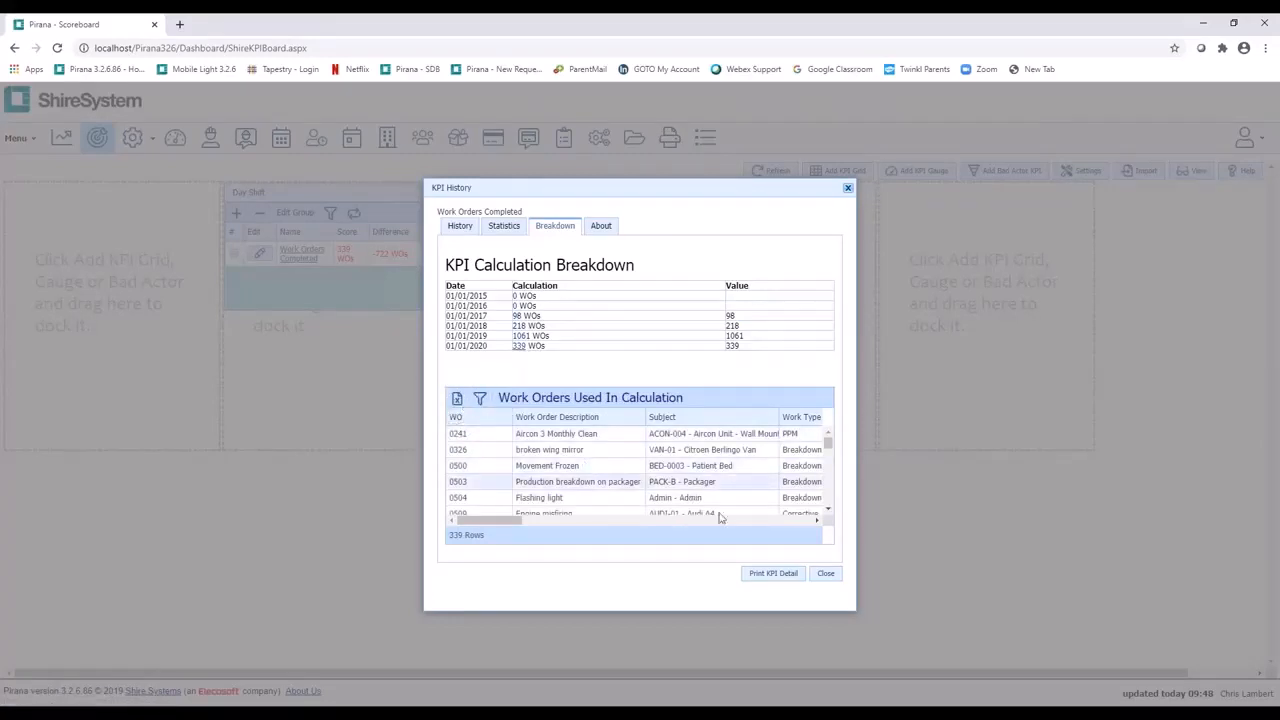
Step: Preview the printout of the KPI detail and read how Work Orders Completed is calculated
click(765, 574)
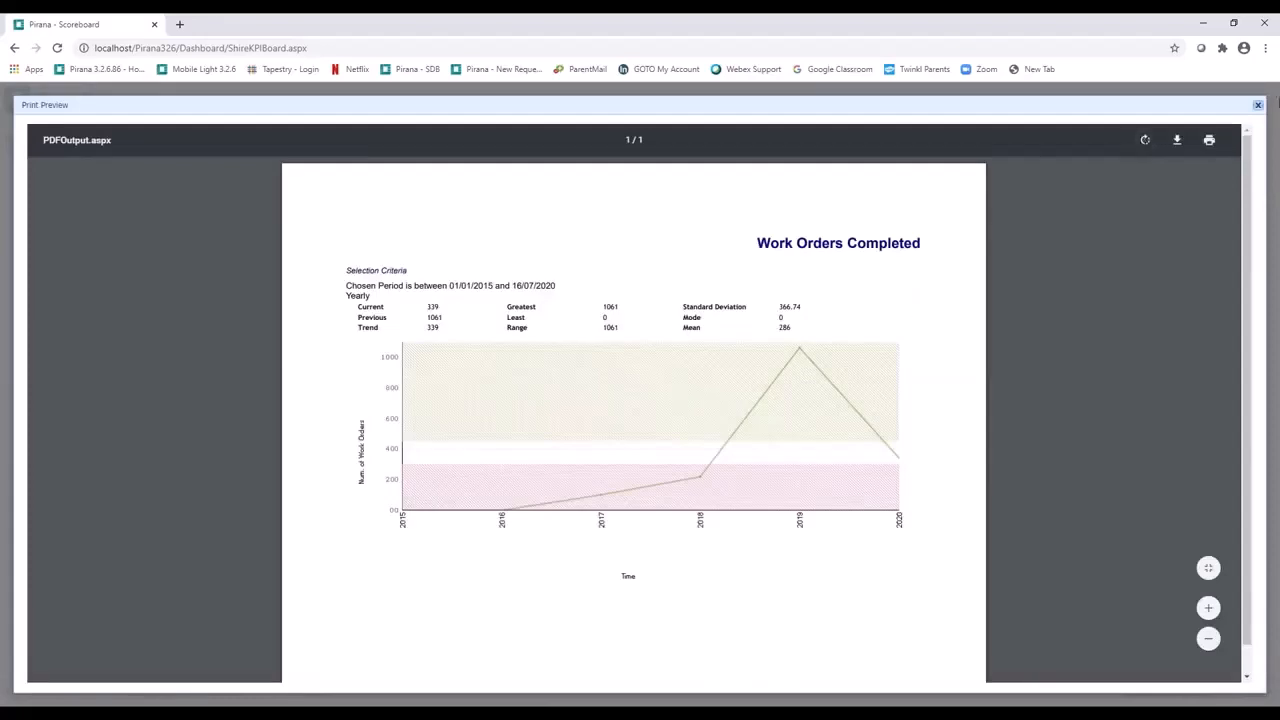
click(1258, 106)
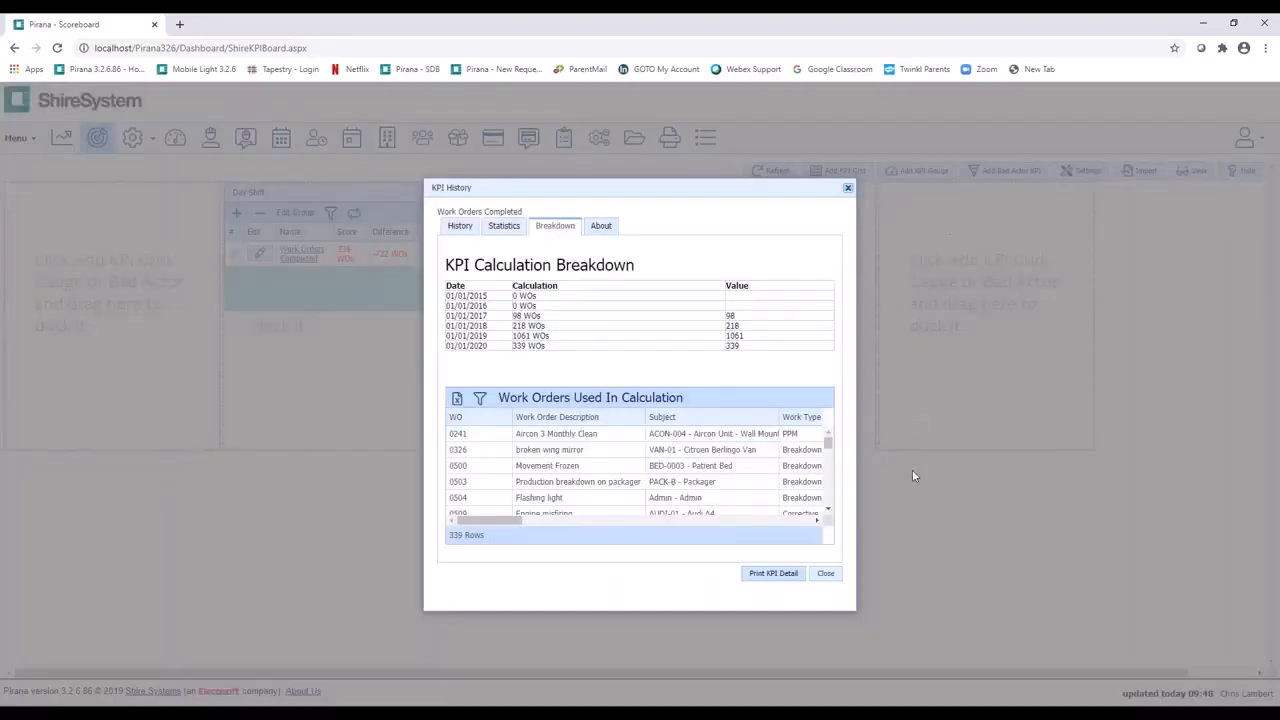
click(599, 228)
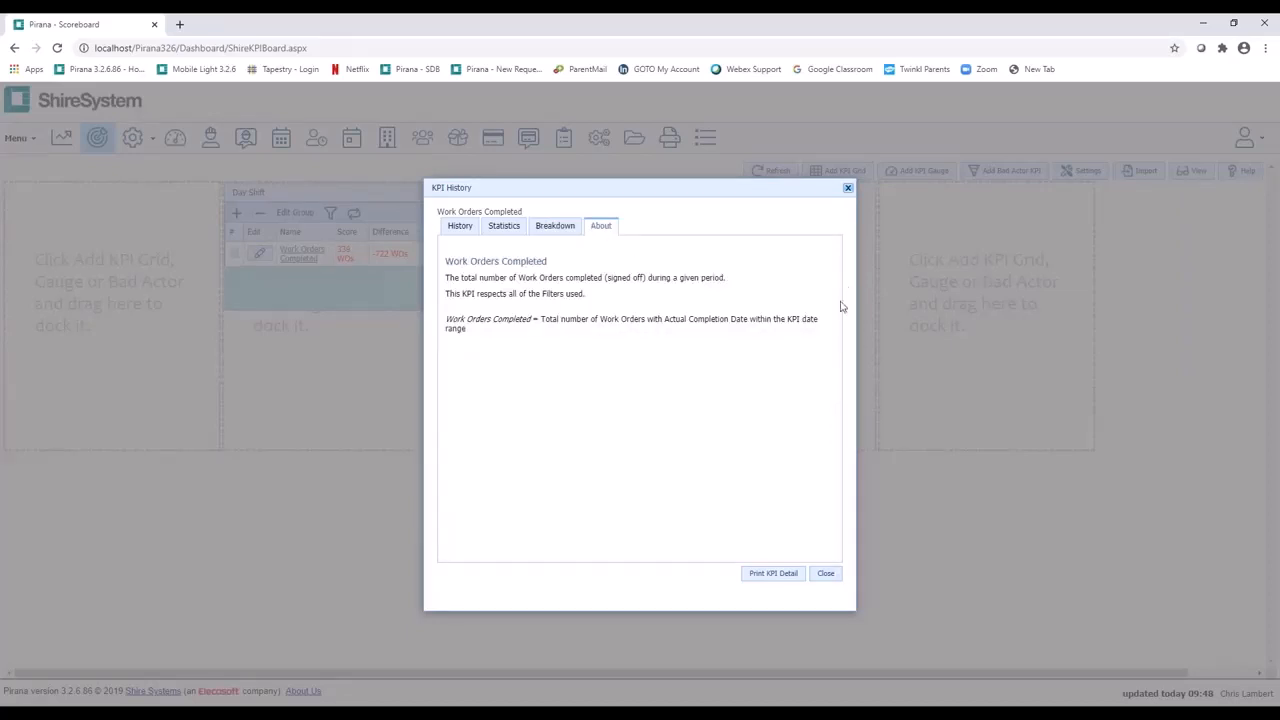
click(826, 574)
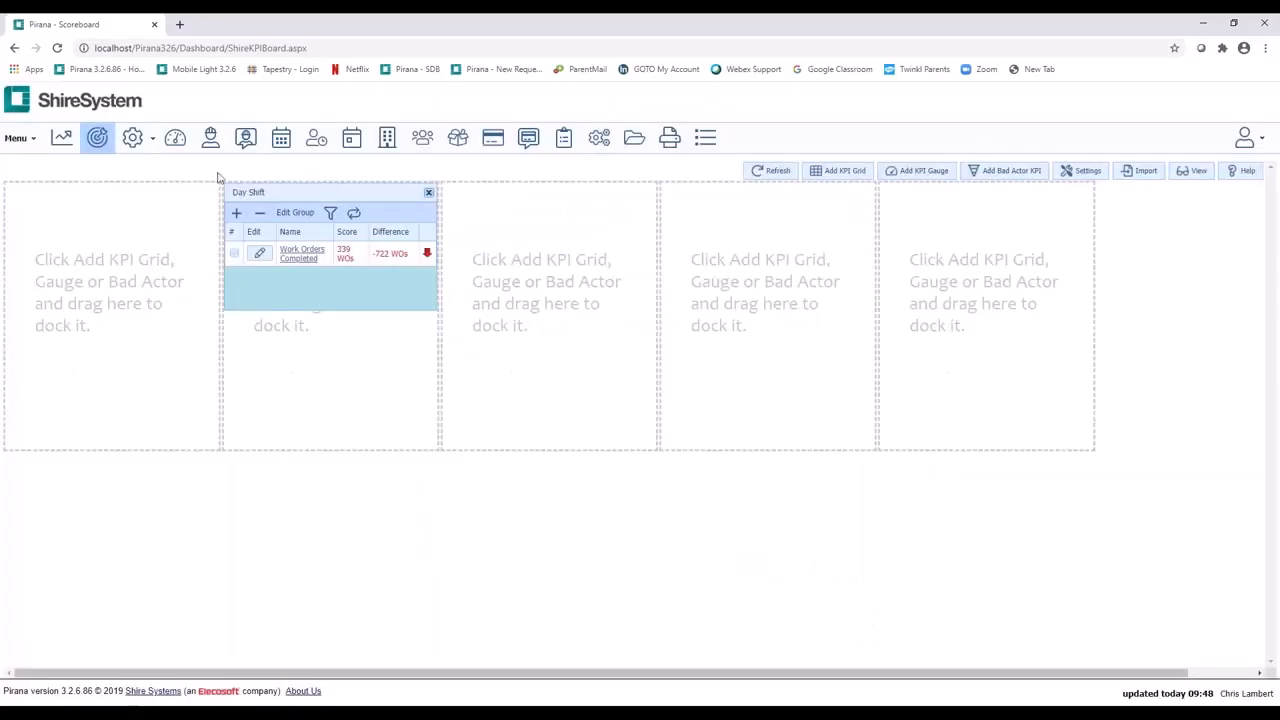
Step: Add a second KPI grid named Night Shift and allow it to be exported to other users
click(846, 174)
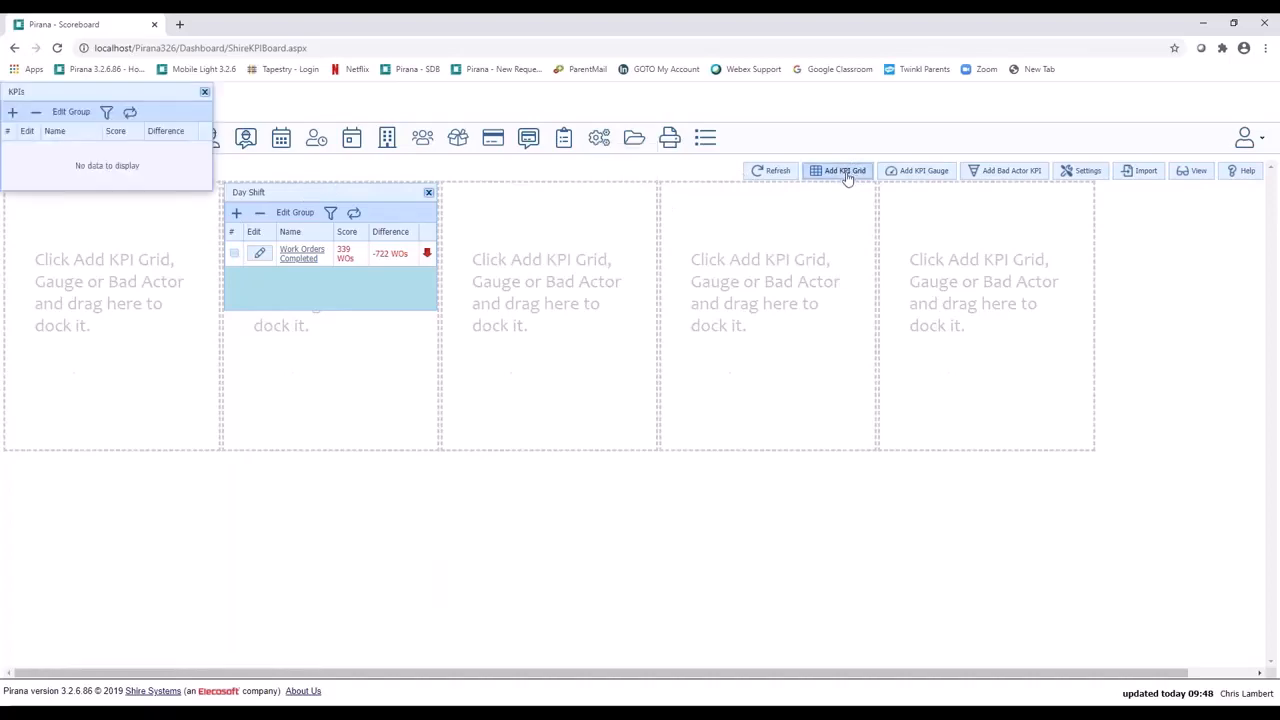
click(67, 117)
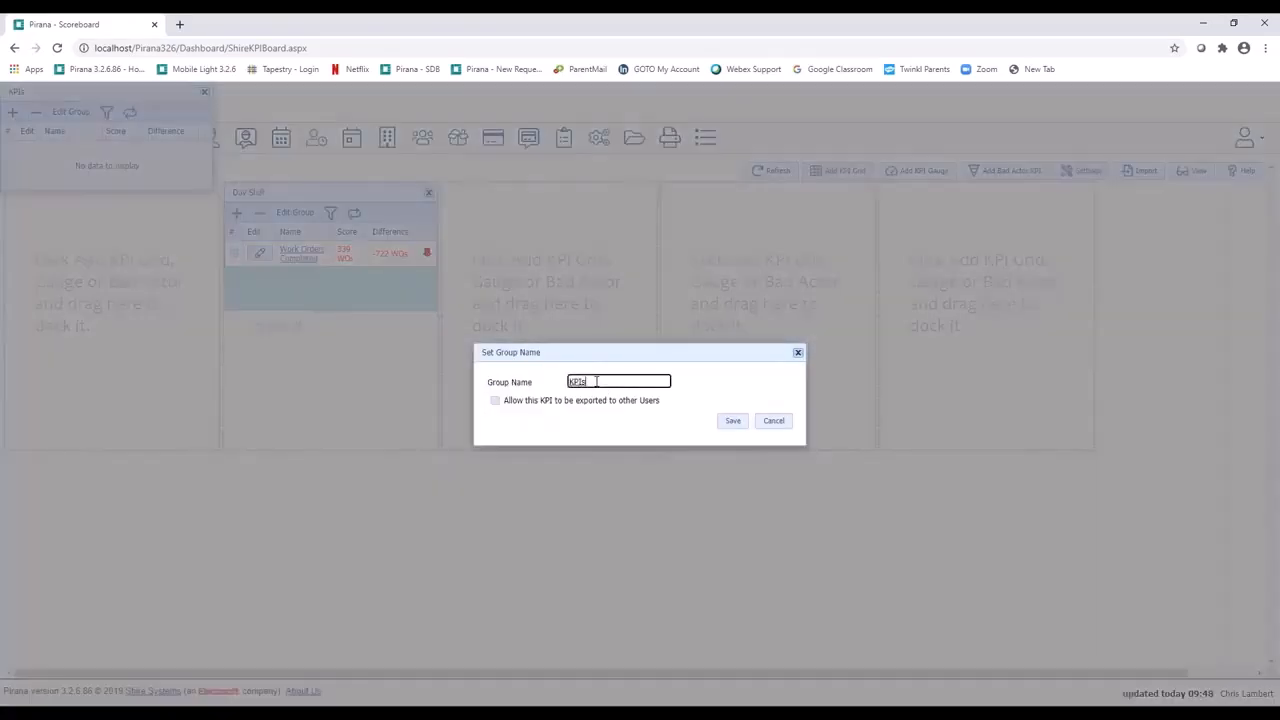
text(Night Shift)
click(540, 409)
click(495, 401)
click(733, 421)
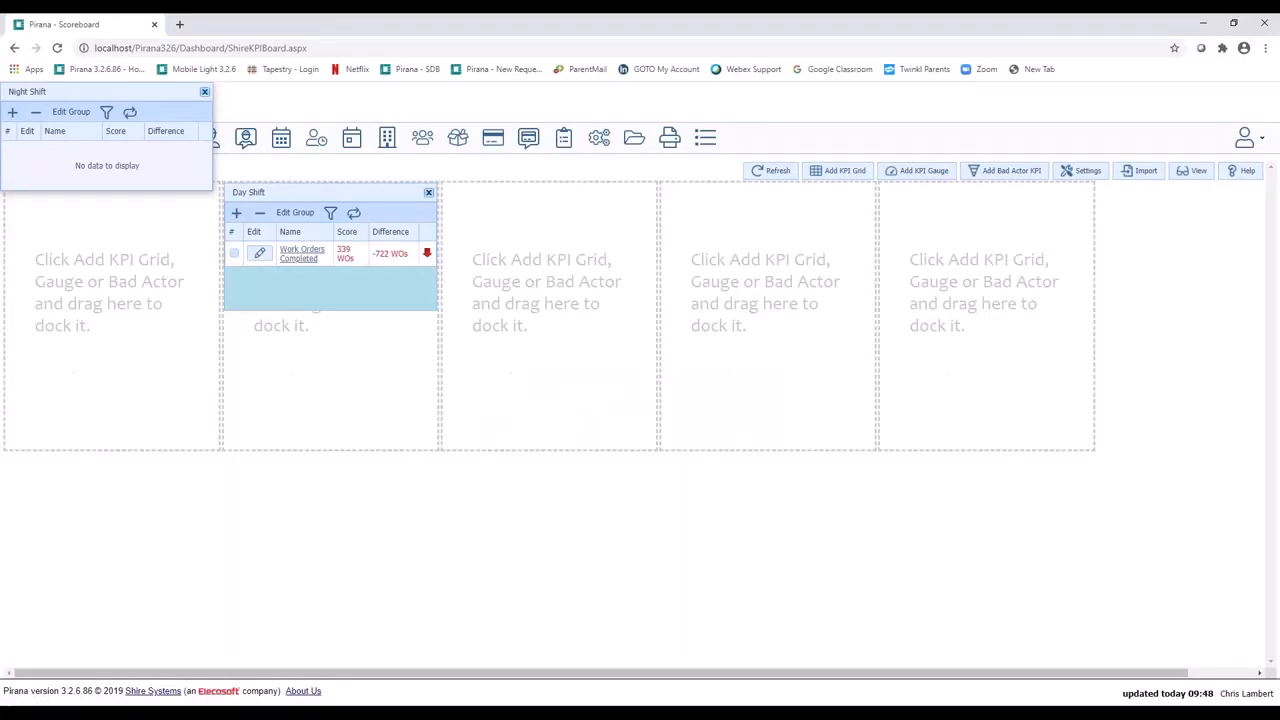
Step: Dock the Night Shift grid in the second column above the Day Shift grid
click(1146, 180)
drag(130, 92, 350, 300)
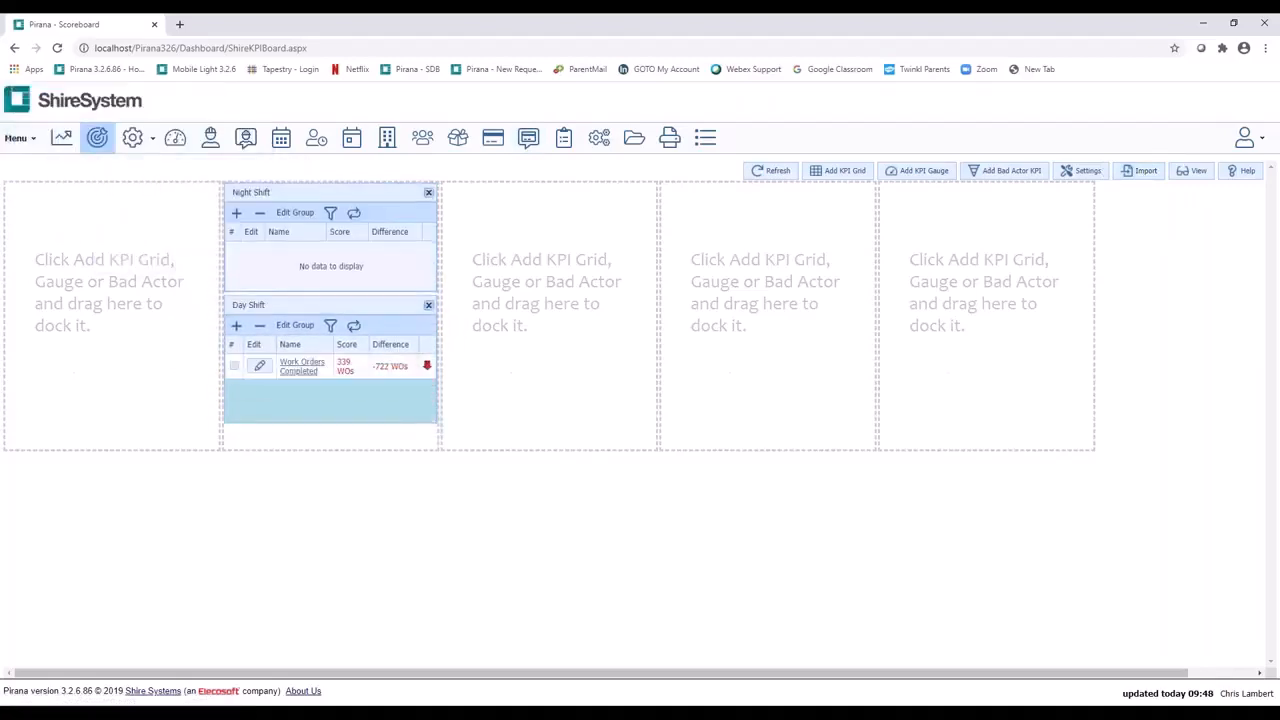
Step: Add the Work Orders Completed KPI to the Night Shift grid with the Year time span
click(238, 214)
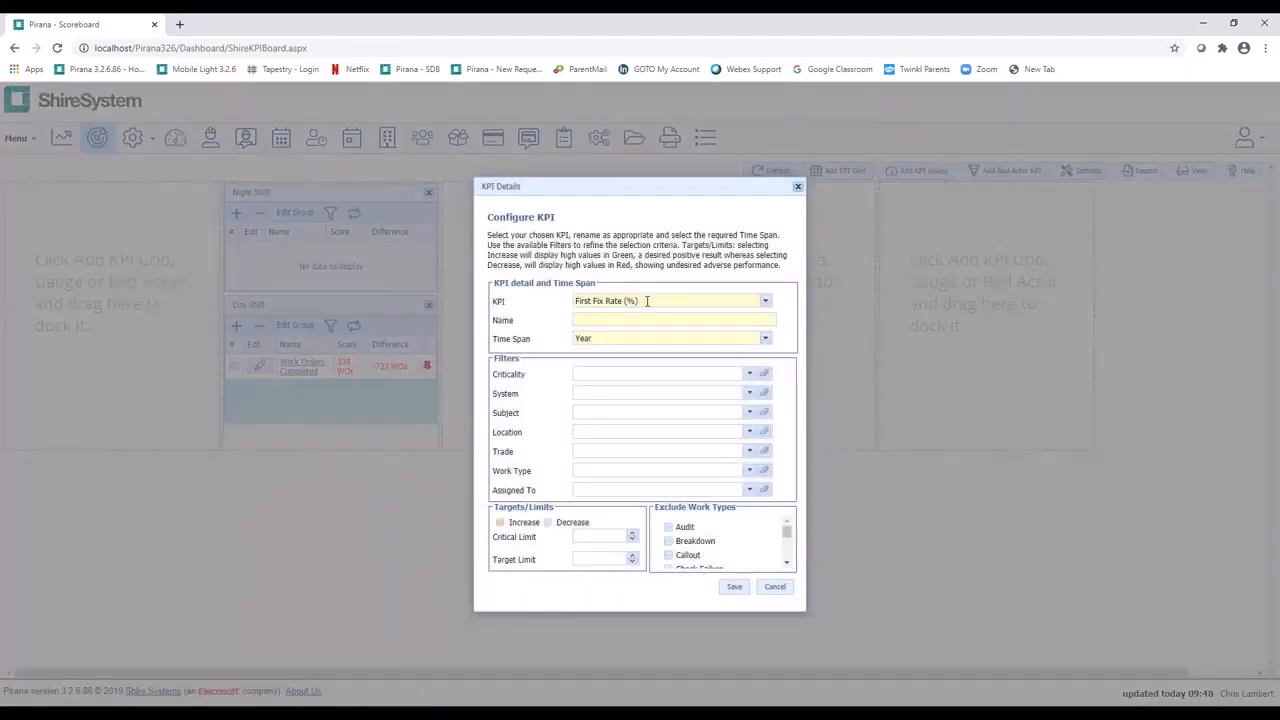
click(647, 301)
text(work)
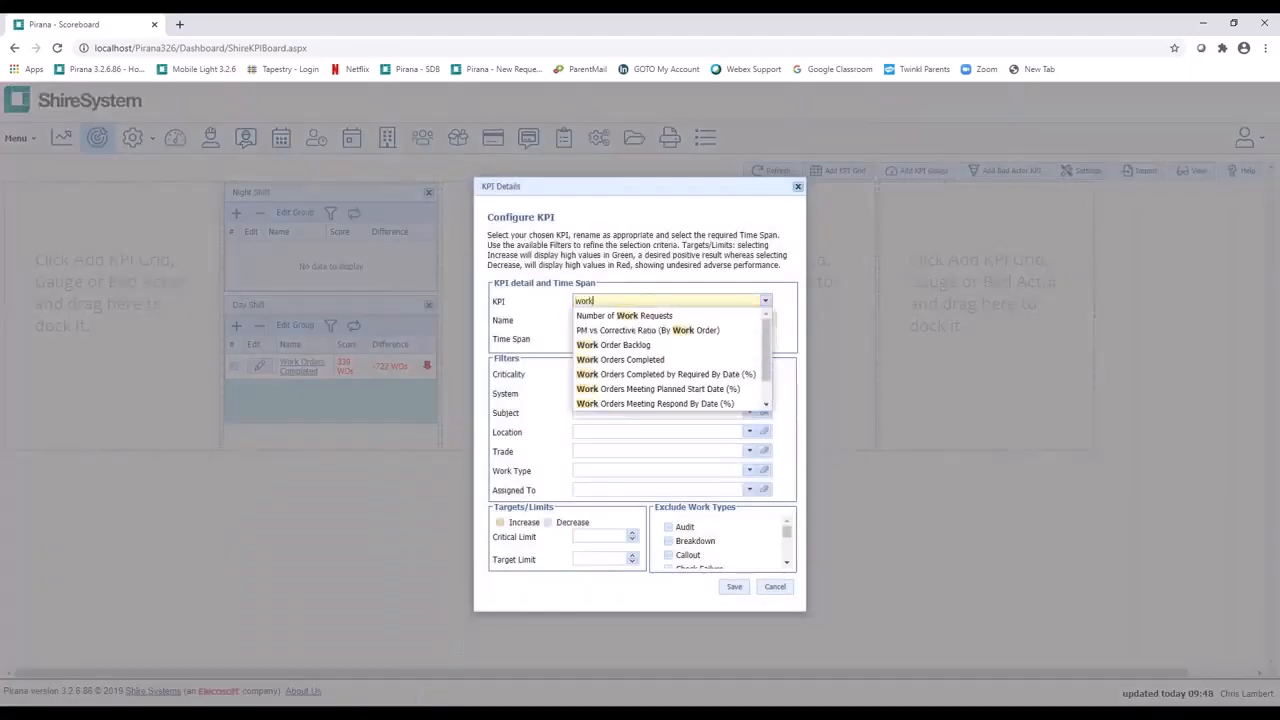
click(668, 361)
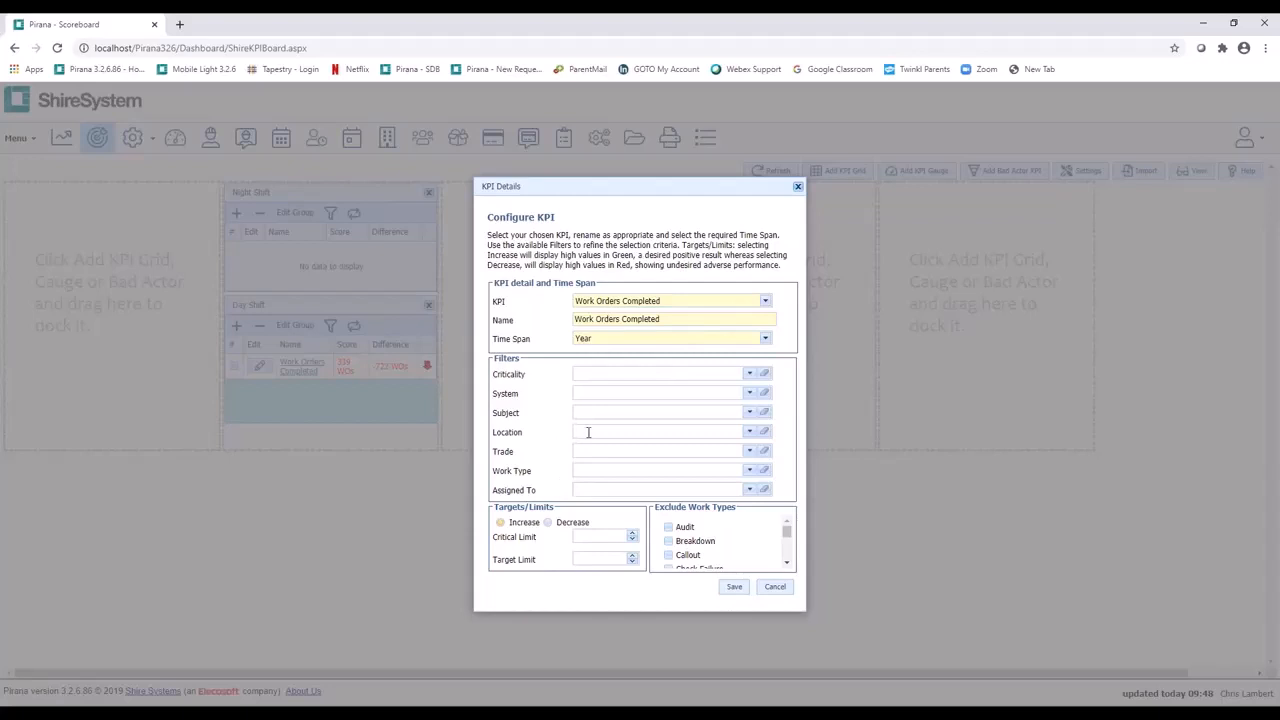
click(731, 594)
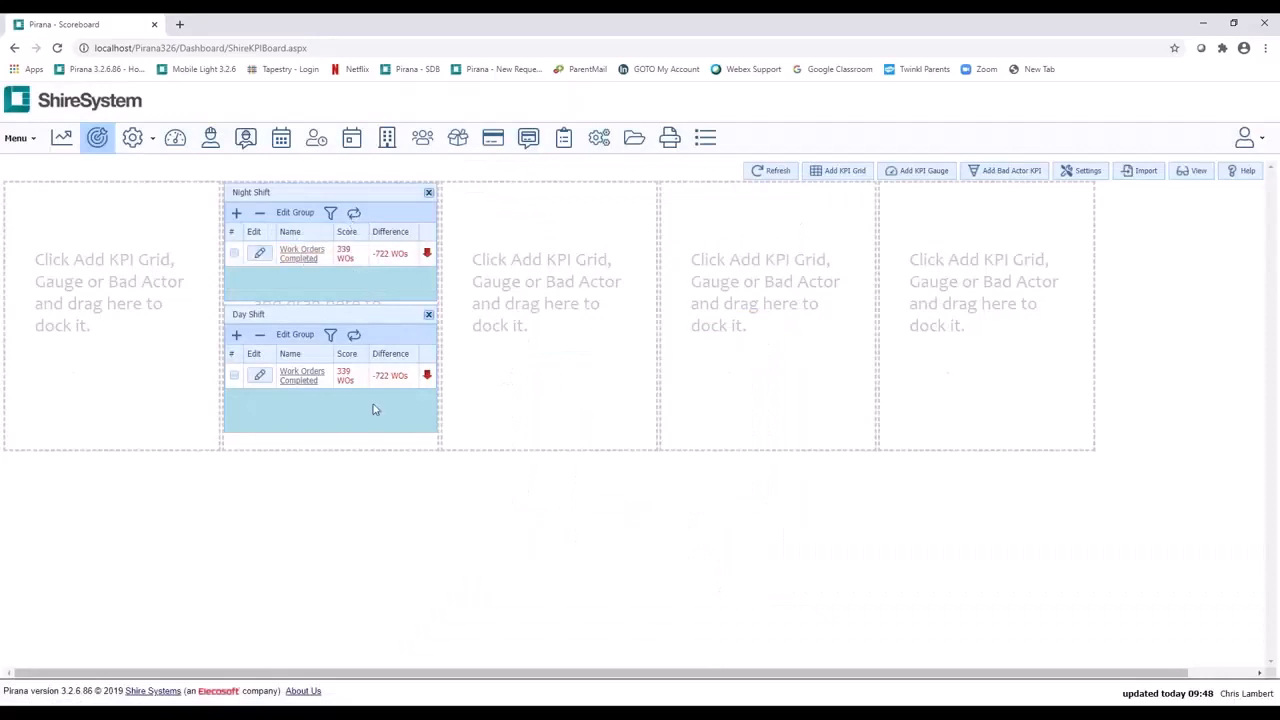
Step: Add a KPI gauge in the first column and configure it for Mean Time To Repair over the Year time span
click(918, 173)
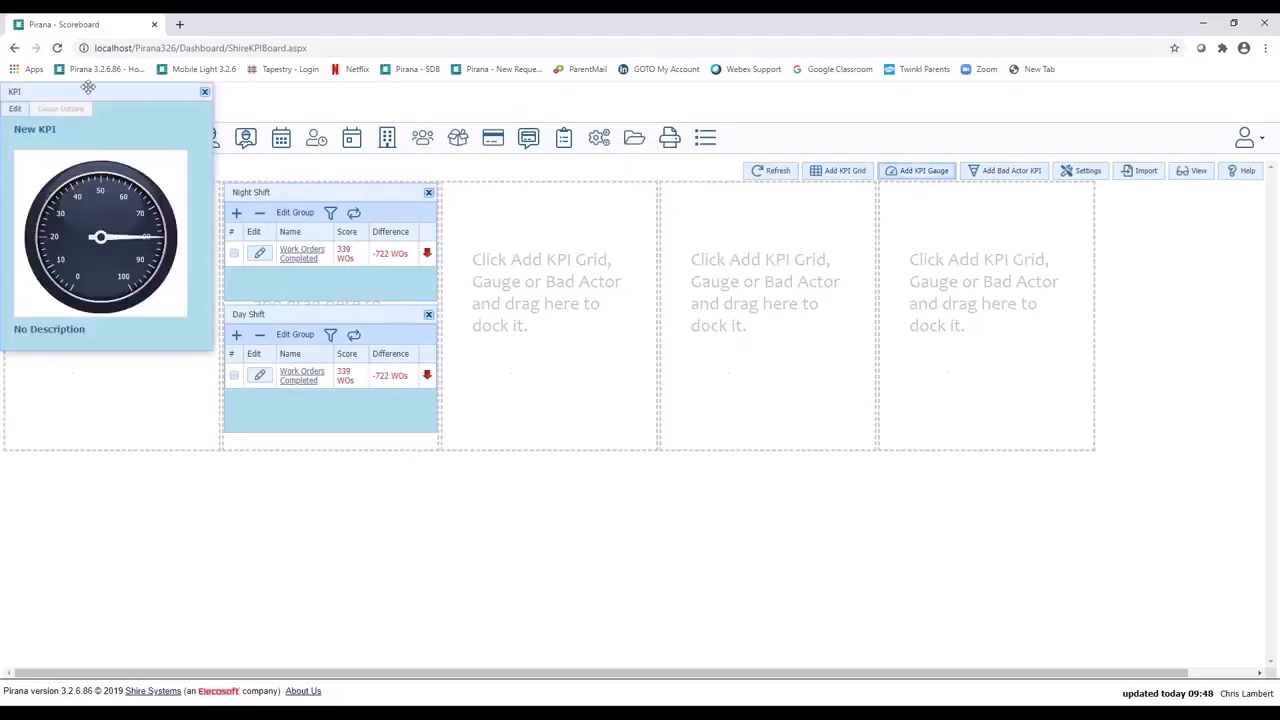
drag(87, 92, 92, 190)
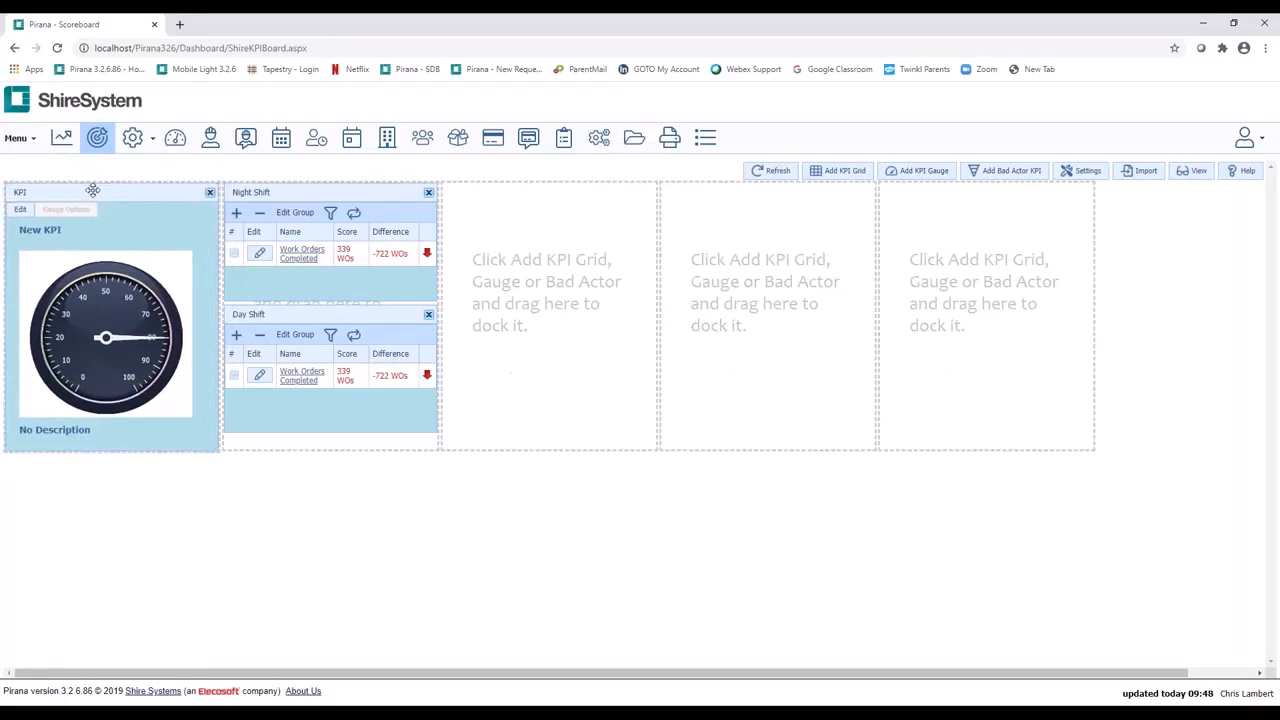
click(20, 210)
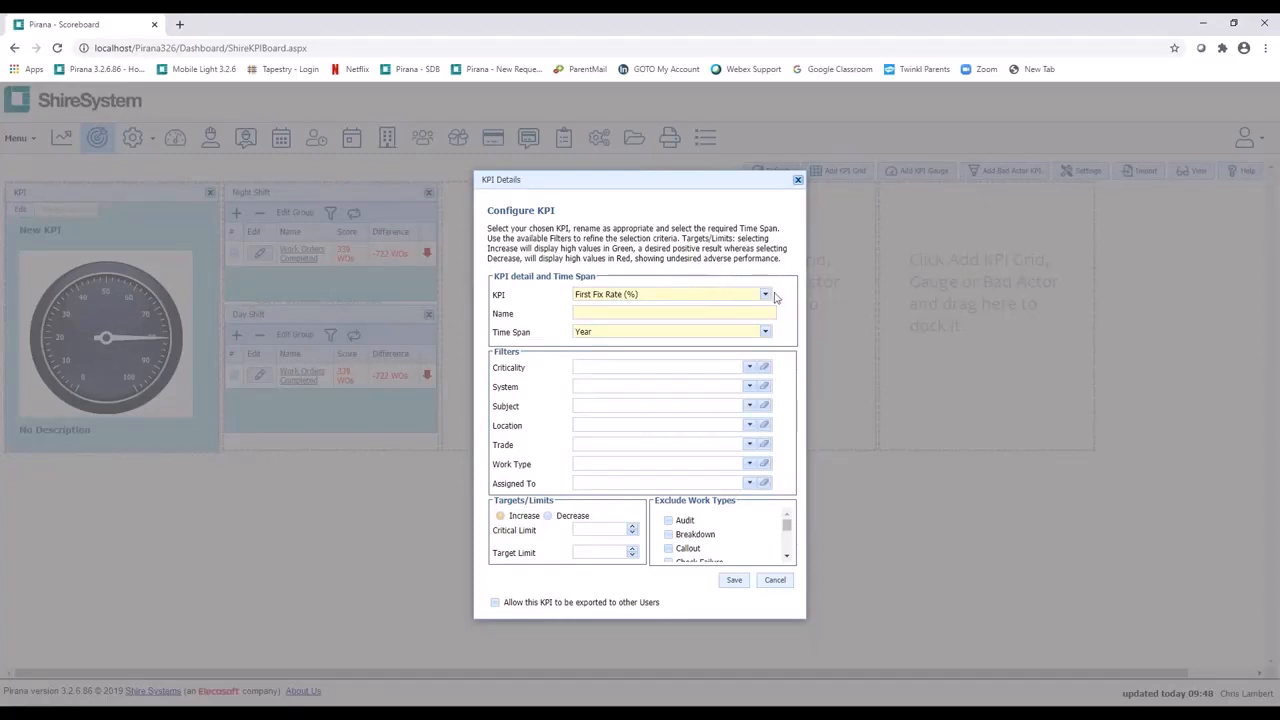
click(737, 295)
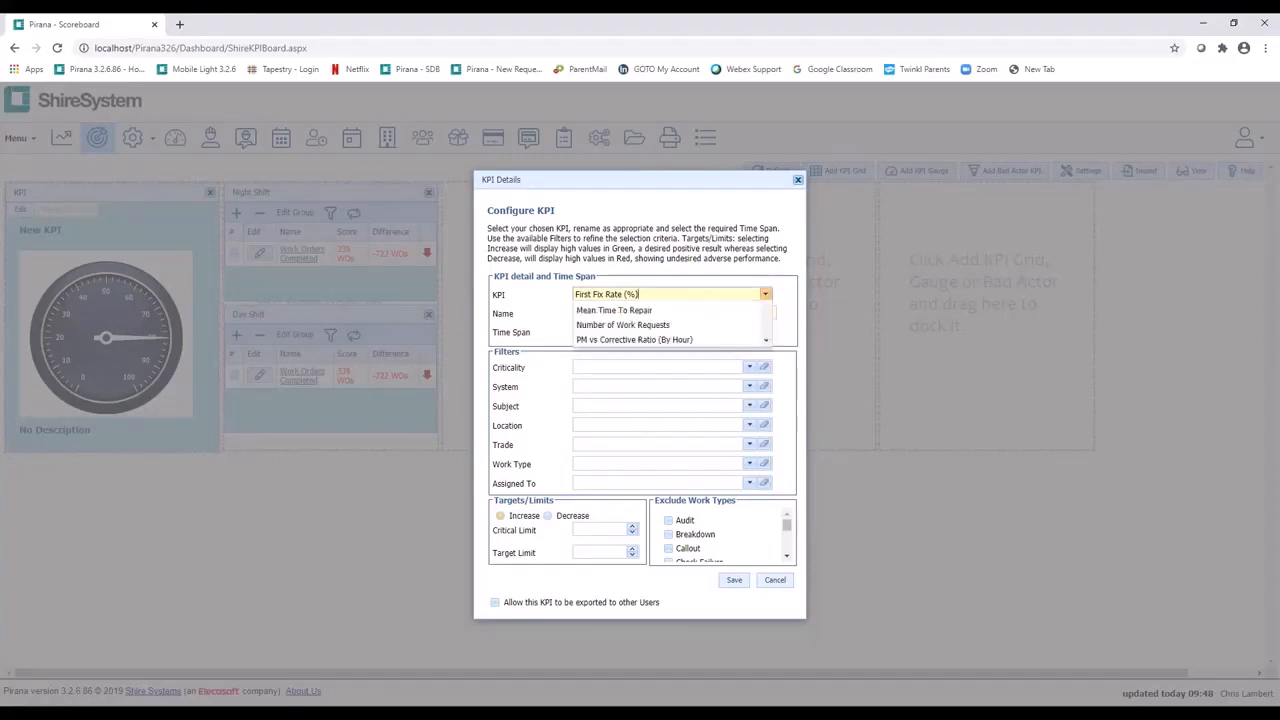
text(me)
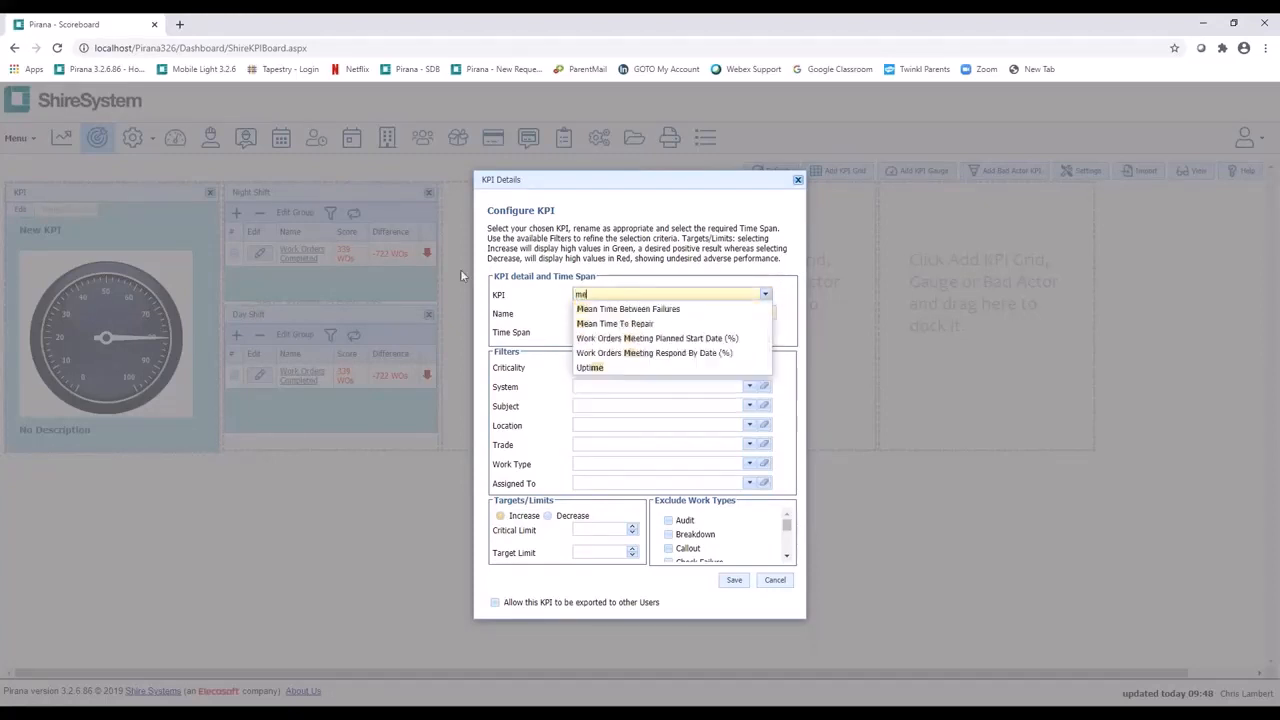
click(650, 323)
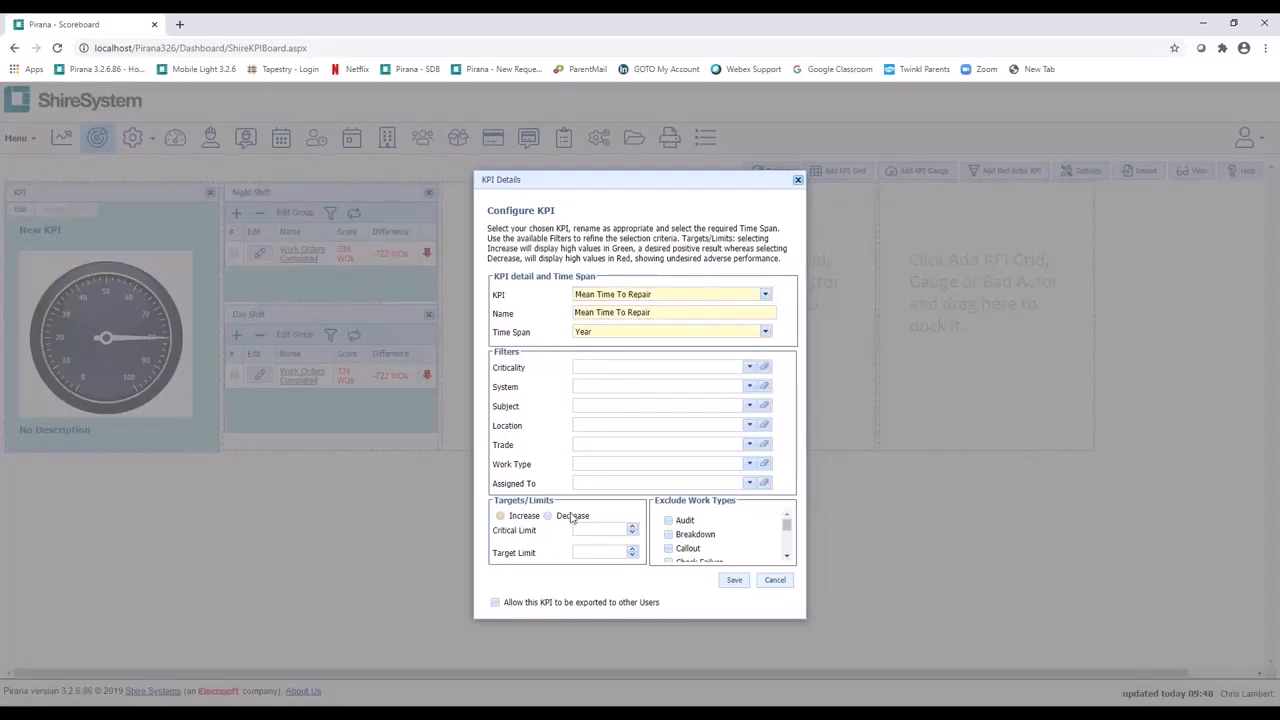
click(733, 581)
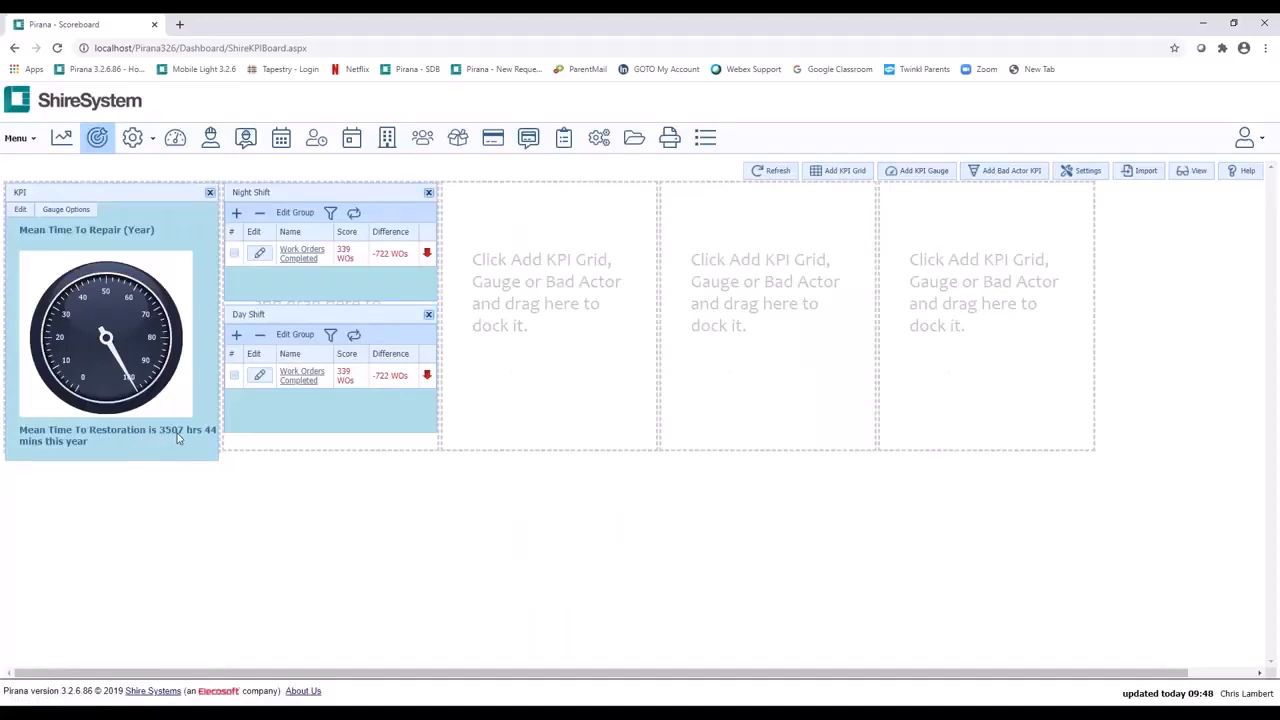
Step: Change the Mean Time To Repair gauge's type to Traffic Light
click(66, 210)
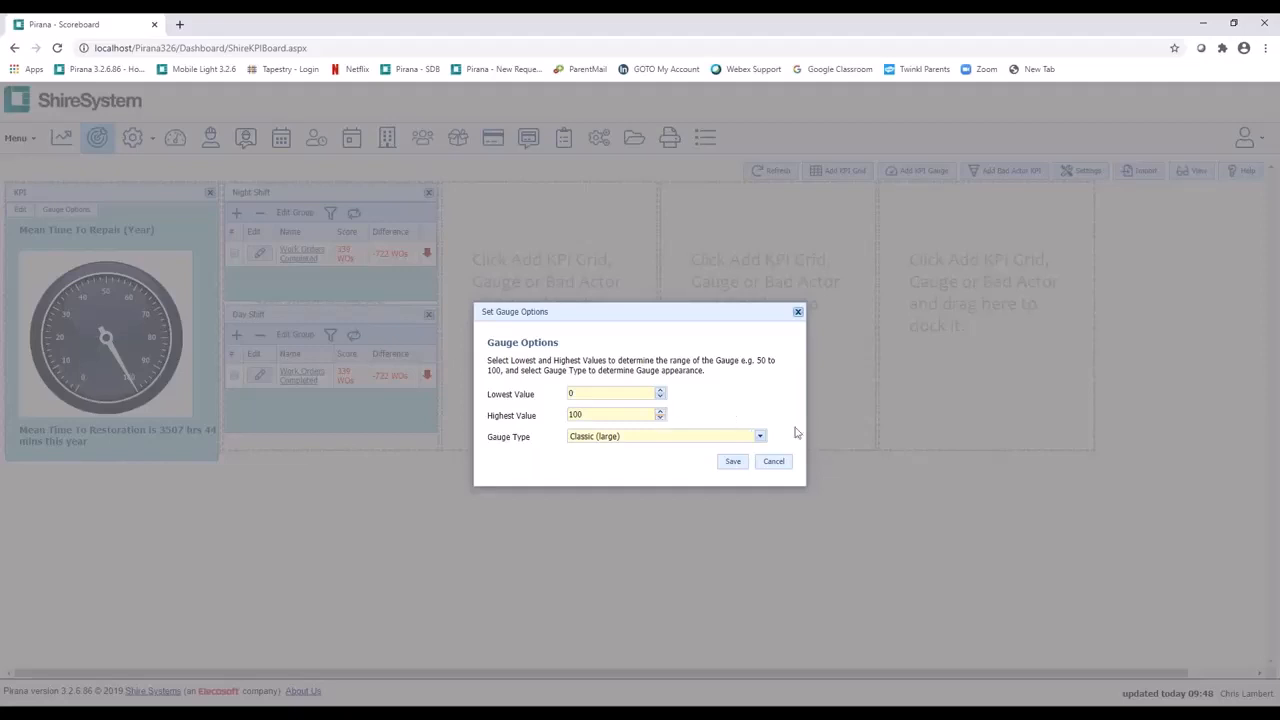
click(760, 436)
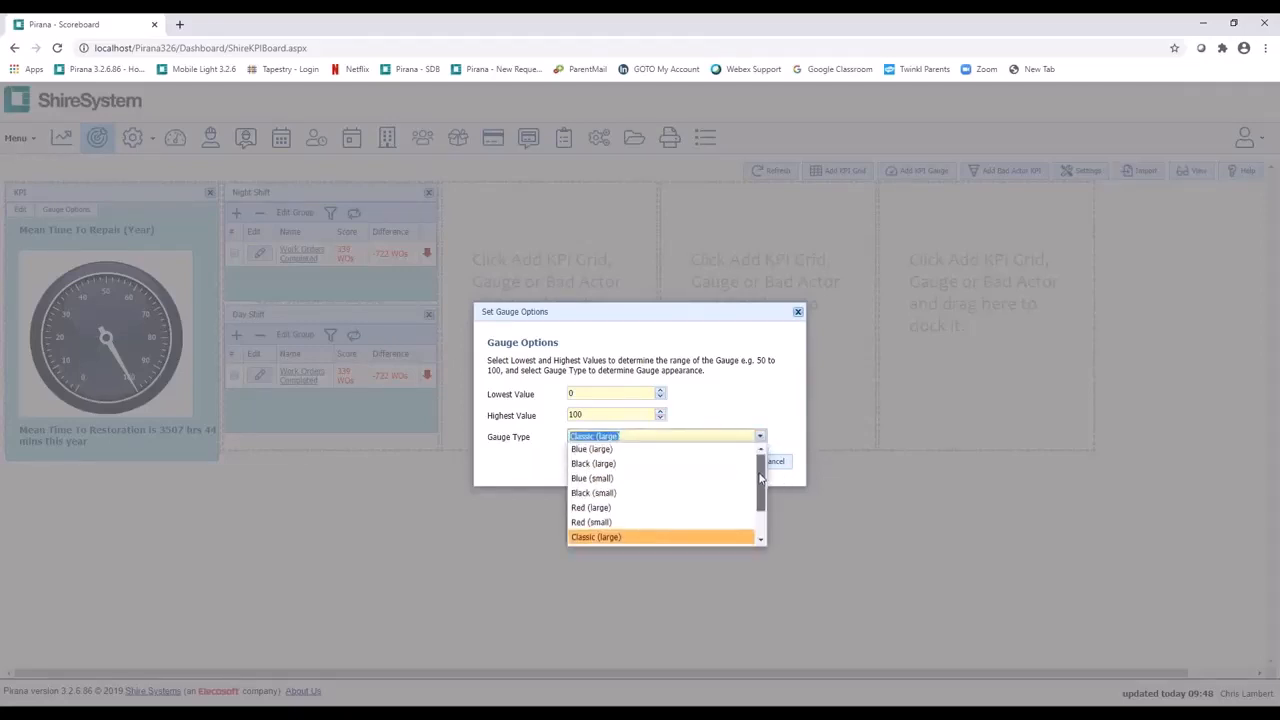
drag(760, 476, 760, 500)
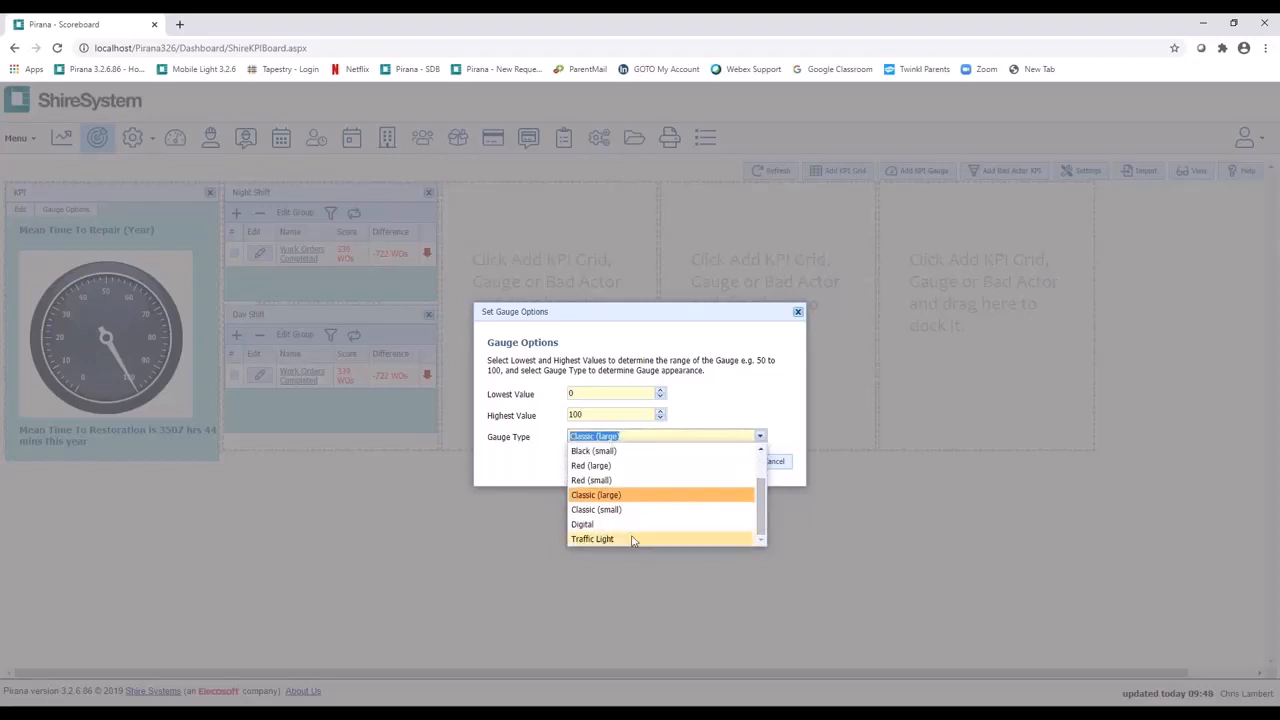
click(636, 540)
click(734, 463)
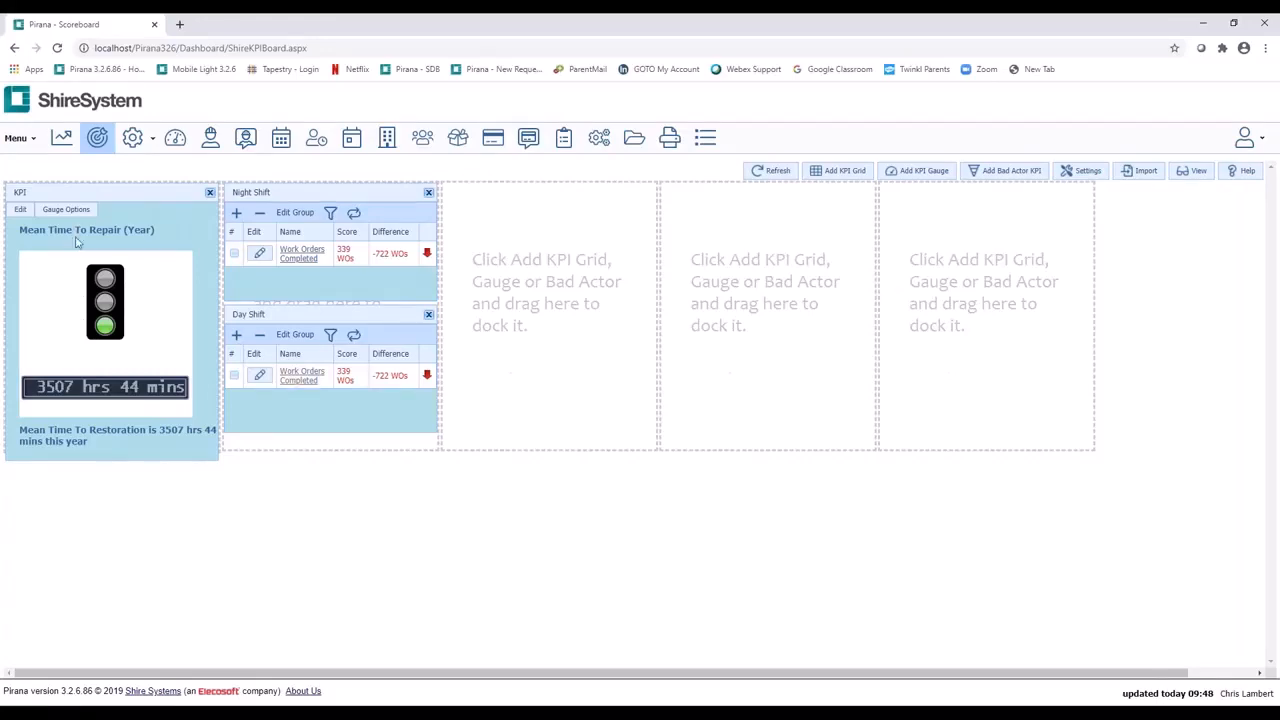
Step: Review the Mean Time To Repair gauge's history, definition and the work orders behind its 01/01/2020 breakdown entry
click(97, 298)
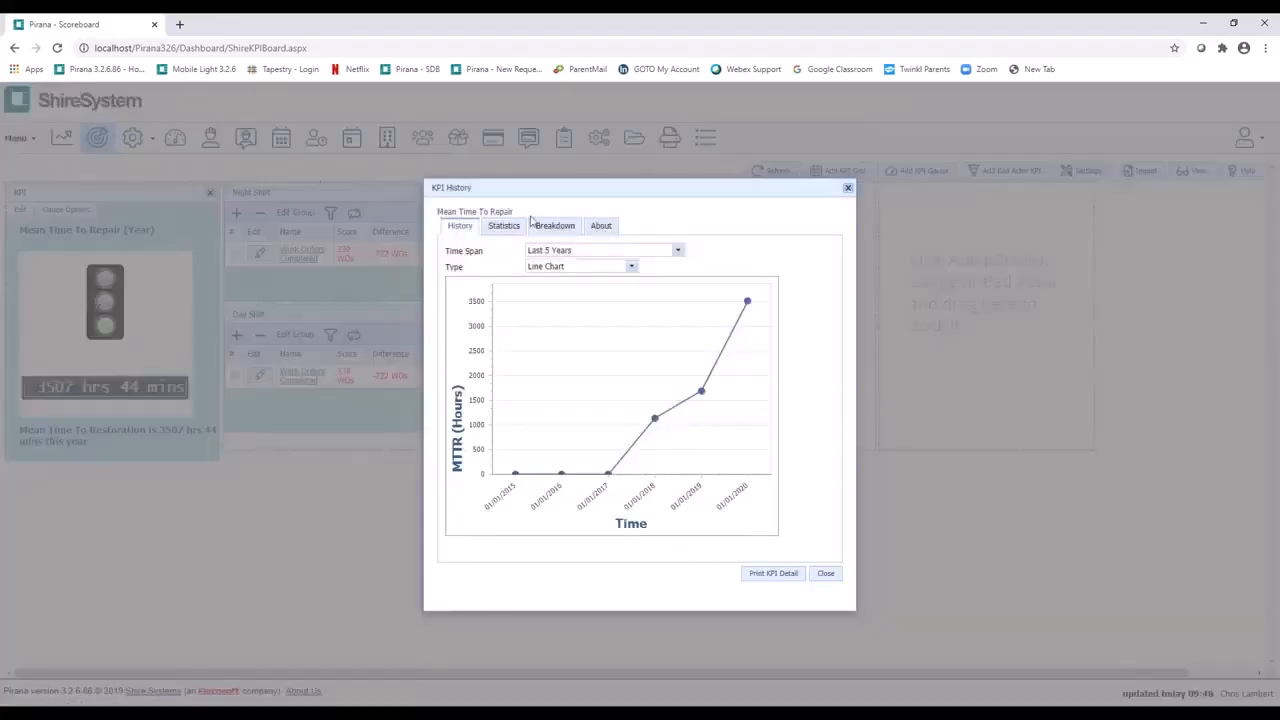
click(600, 226)
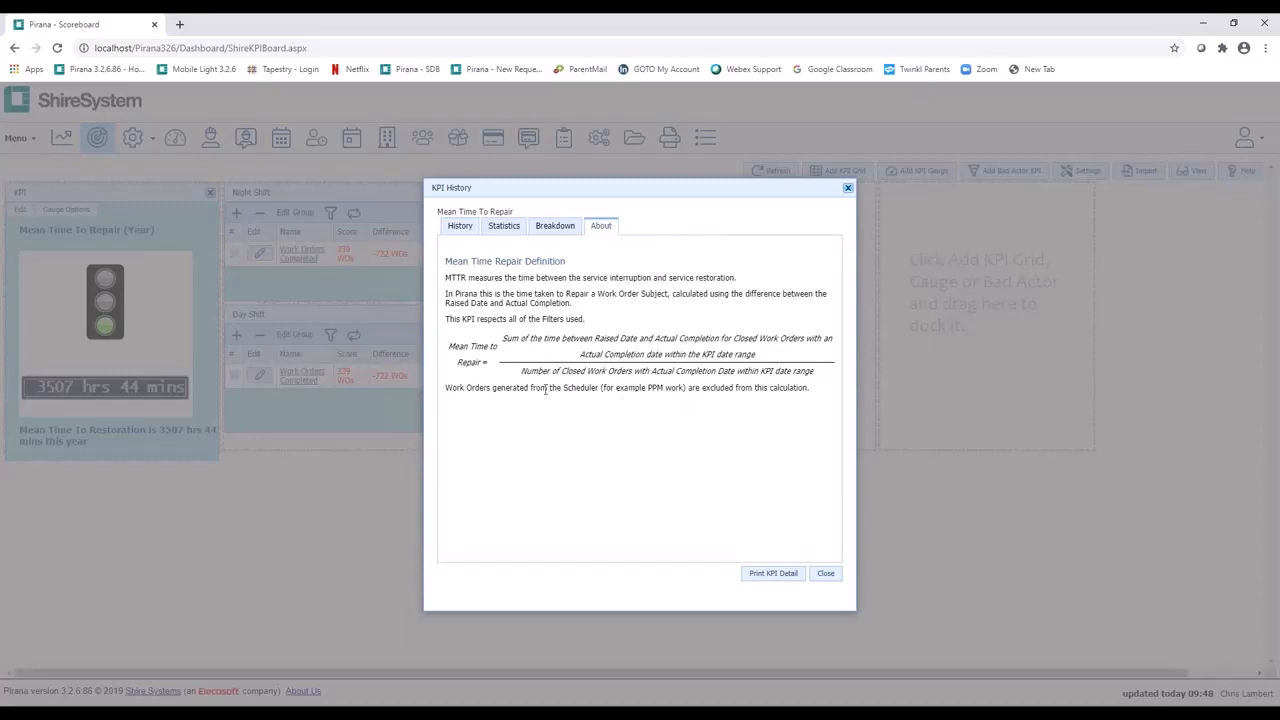
click(558, 228)
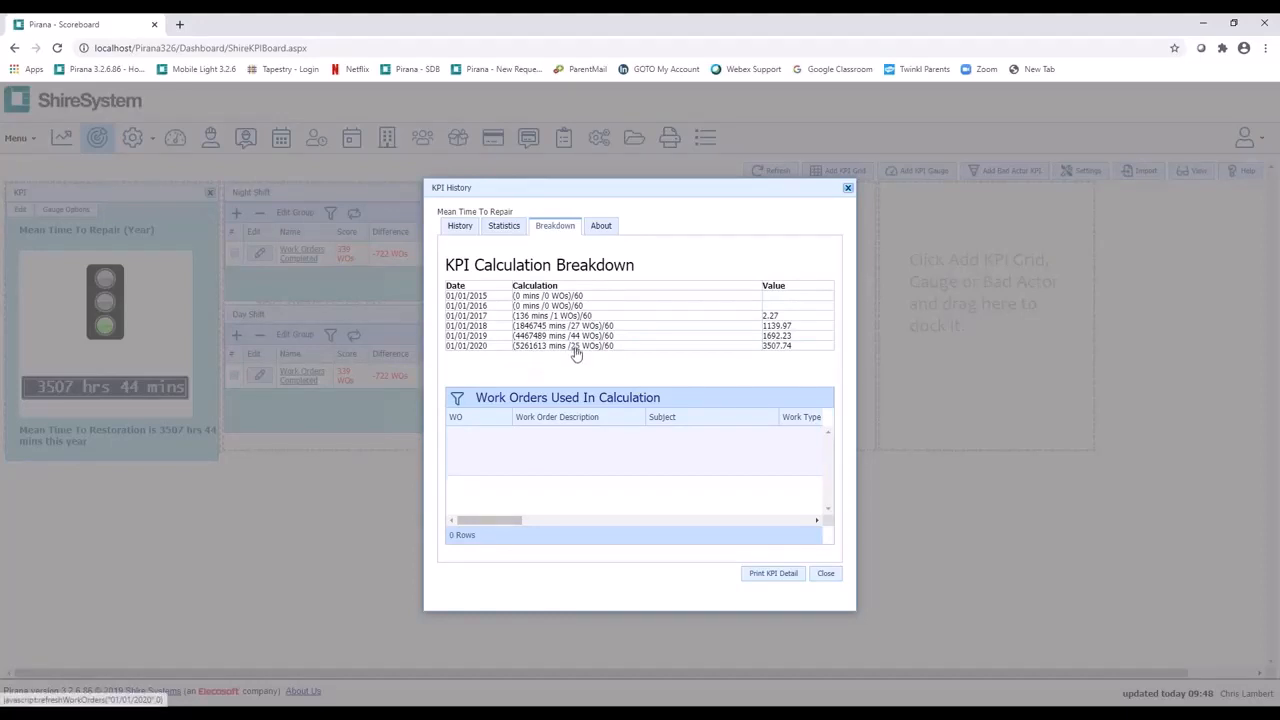
click(575, 346)
mouse_move(494, 521)
mouse_down()
mouse_move(626, 521)
mouse_move(478, 519)
mouse_up()
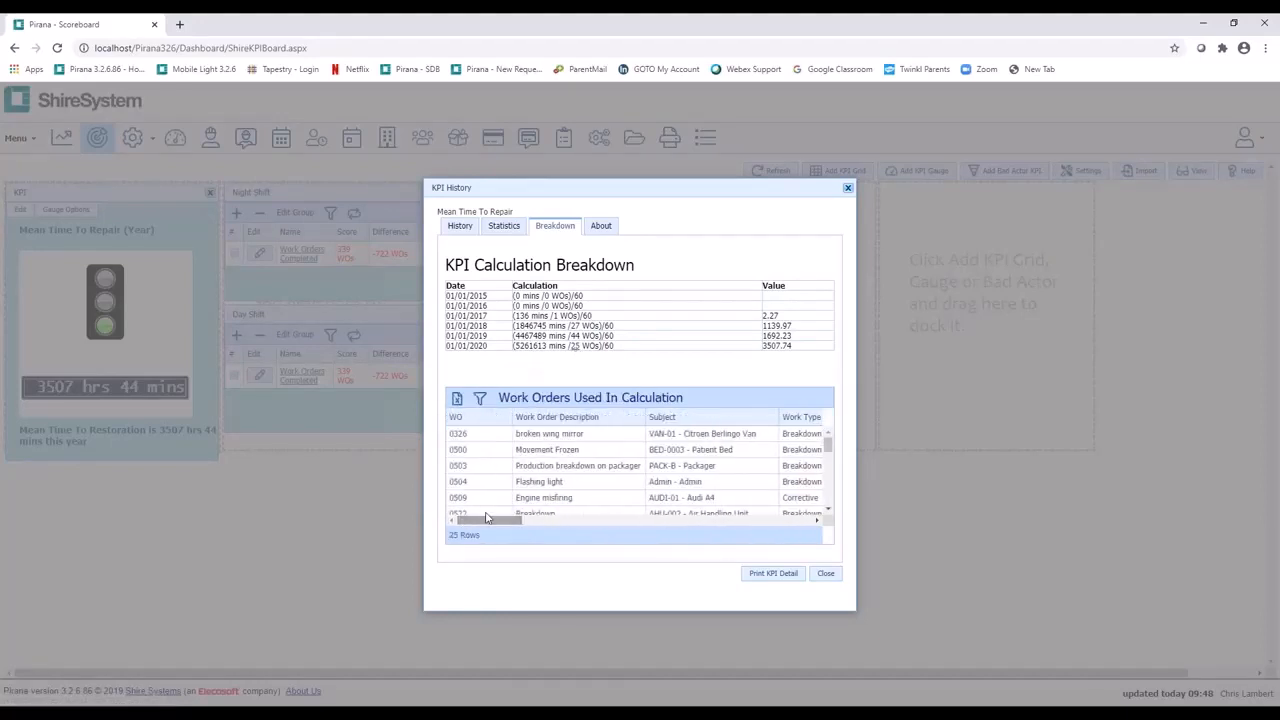
click(826, 575)
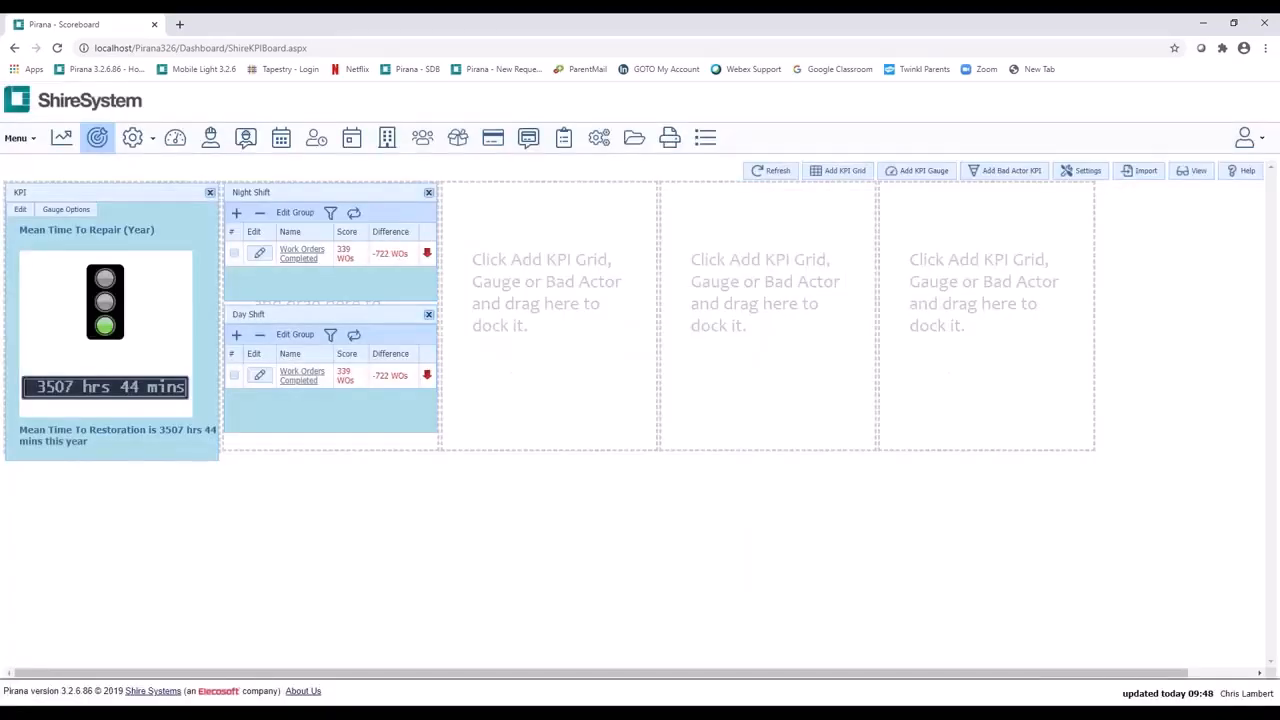
Step: Add a Bad Actor KPI in the third column and configure it as Bad Actors By Cost with the Year time span
click(978, 174)
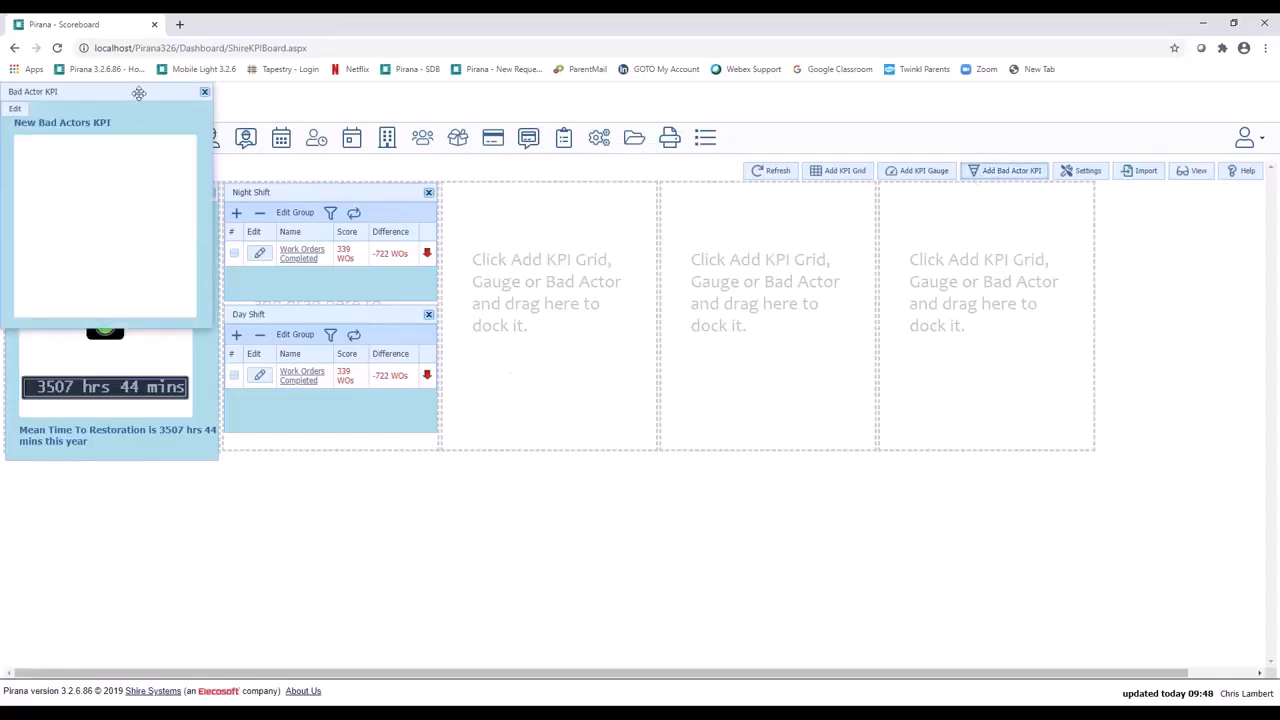
drag(136, 91, 597, 195)
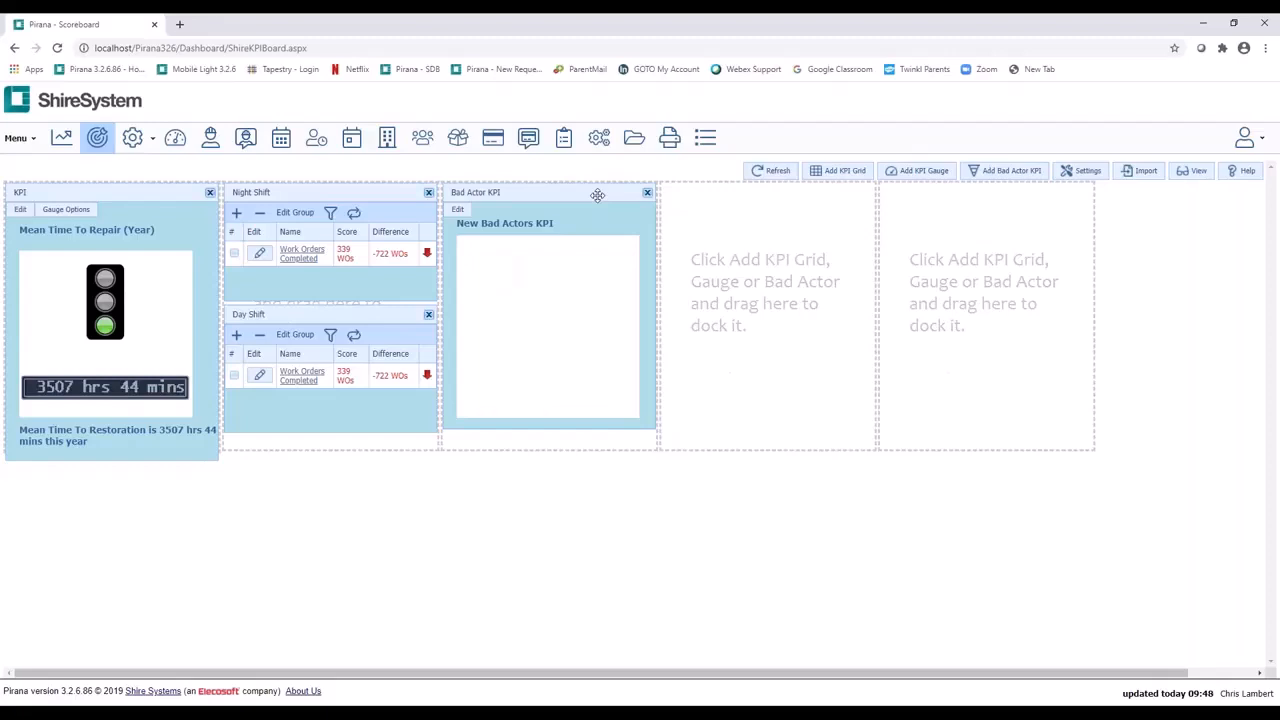
click(462, 211)
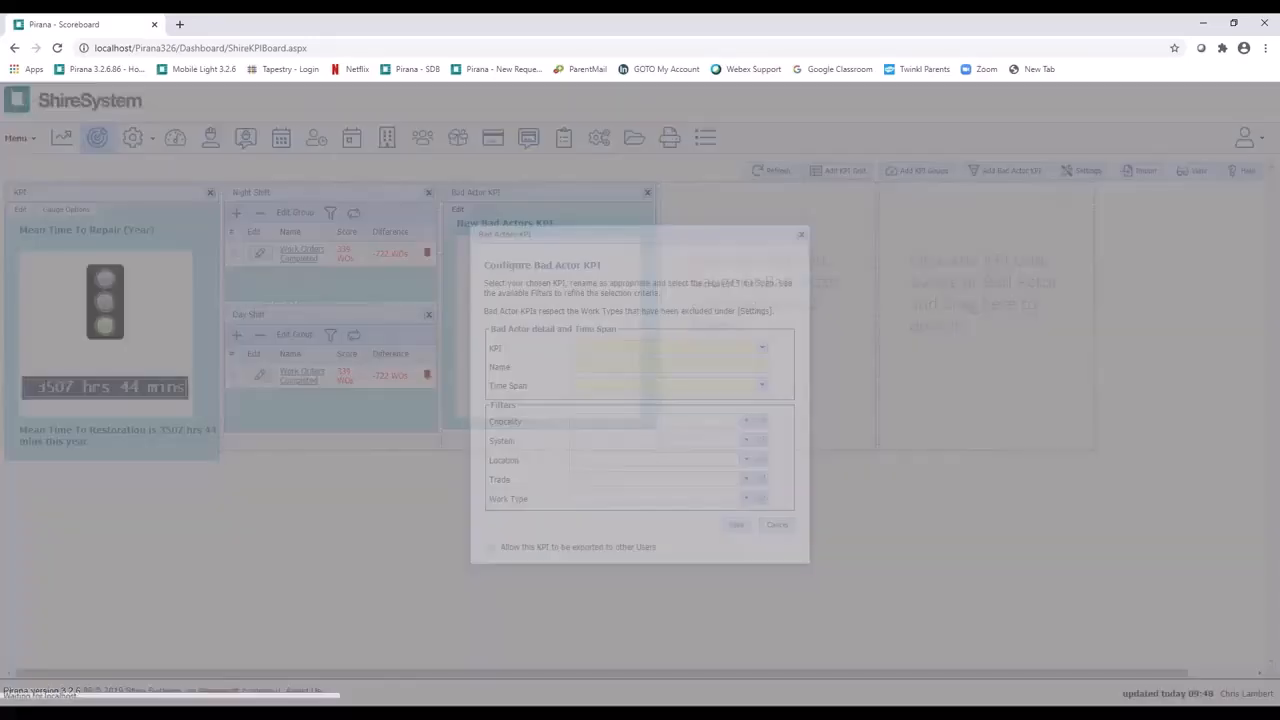
click(762, 350)
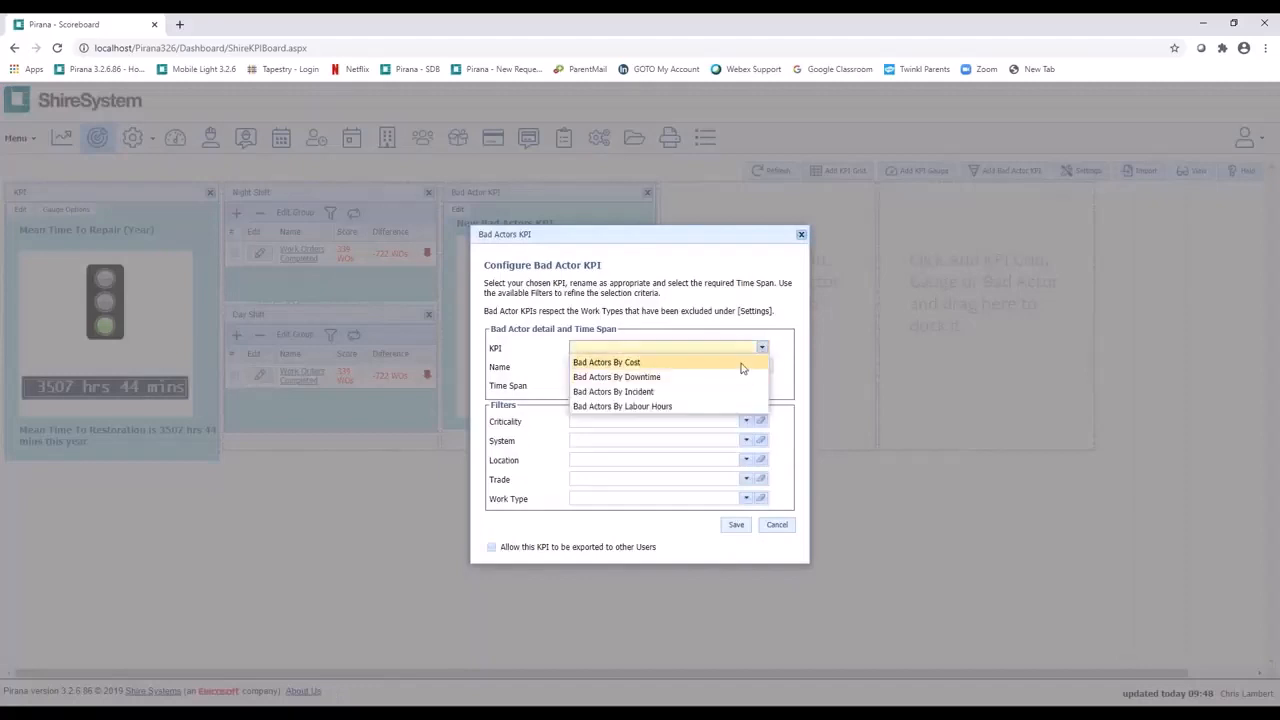
click(744, 363)
click(764, 388)
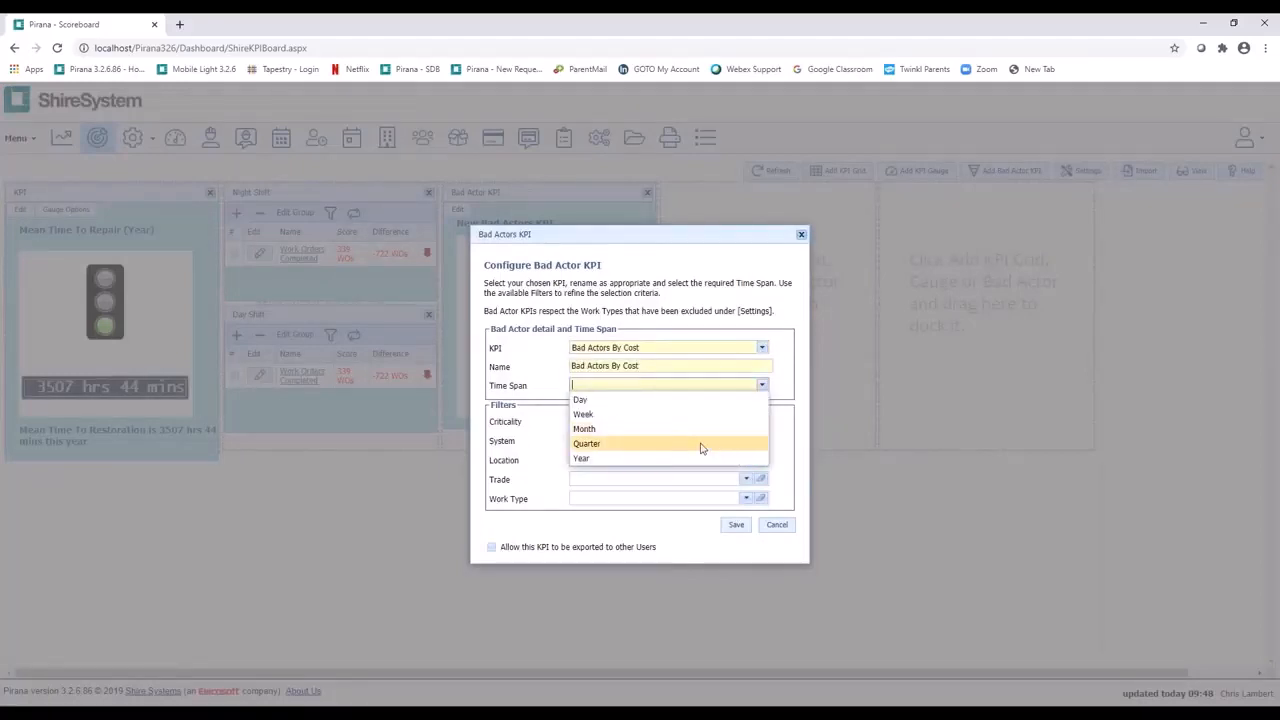
click(697, 458)
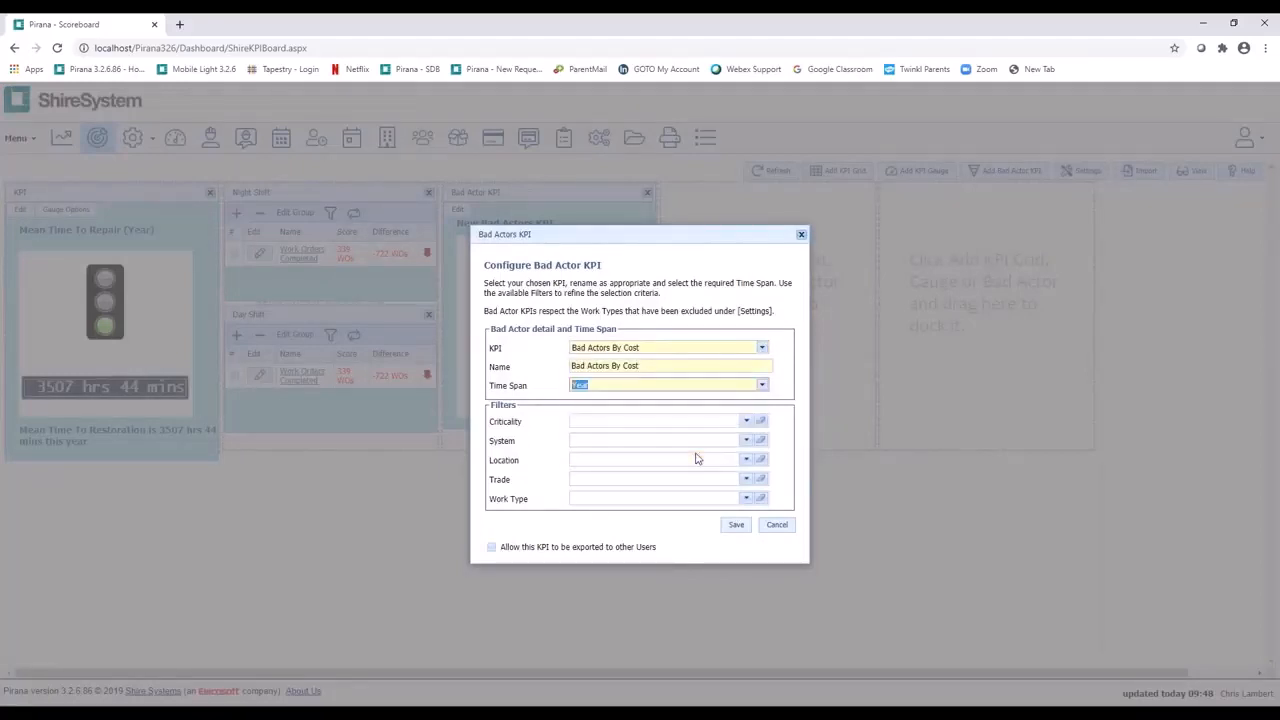
click(735, 527)
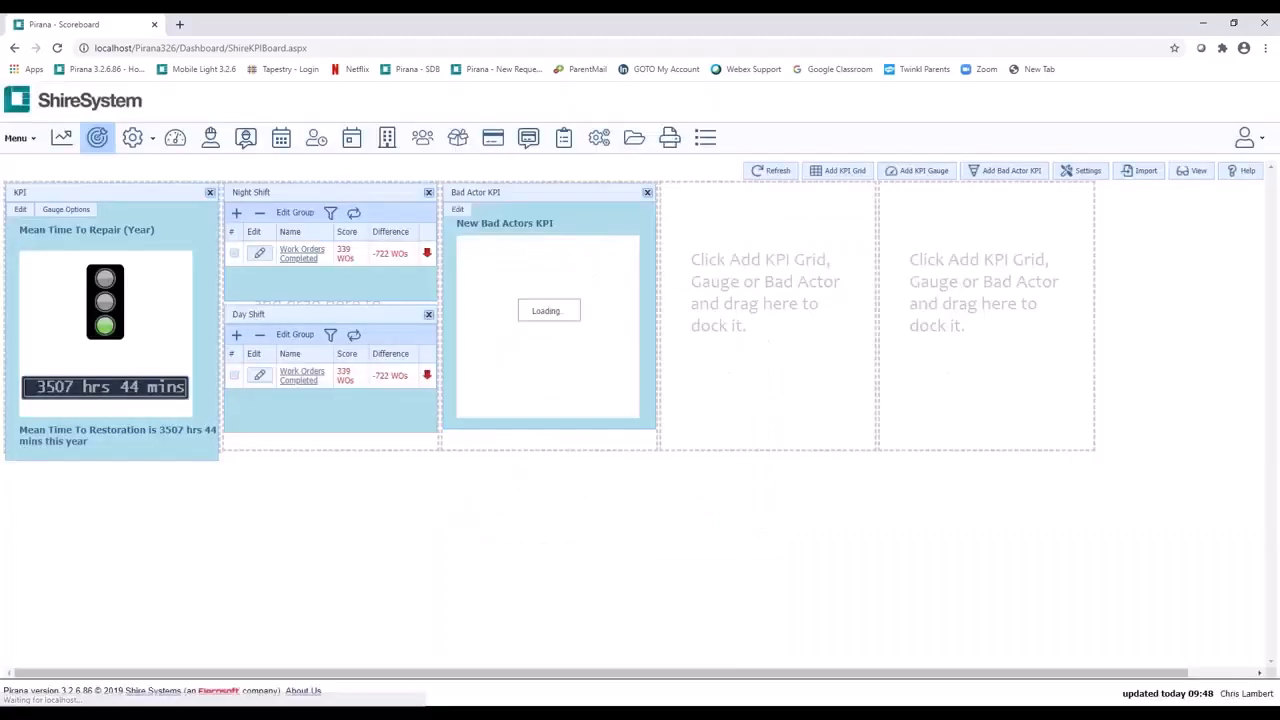
Step: Drill down into the FLT-01 forklift in the Bad Actors By Cost funnel and examine its performance and fault charts
mouse_move(537, 261)
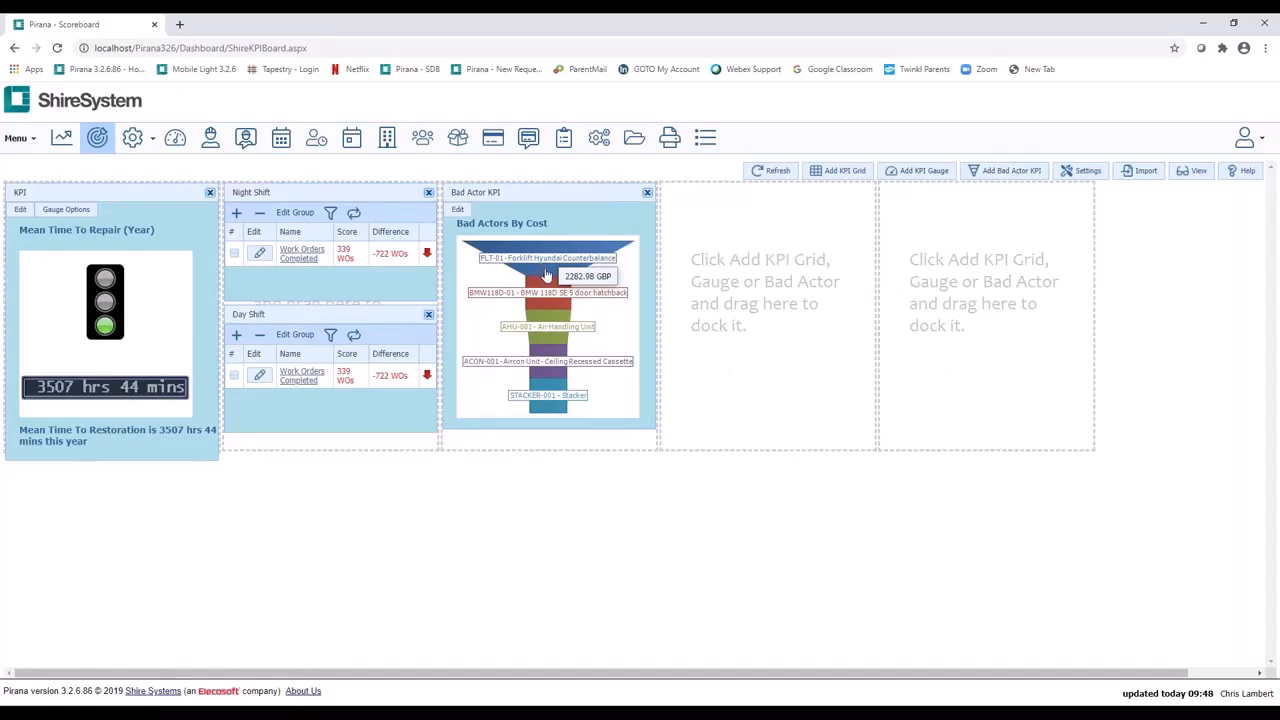
click(547, 275)
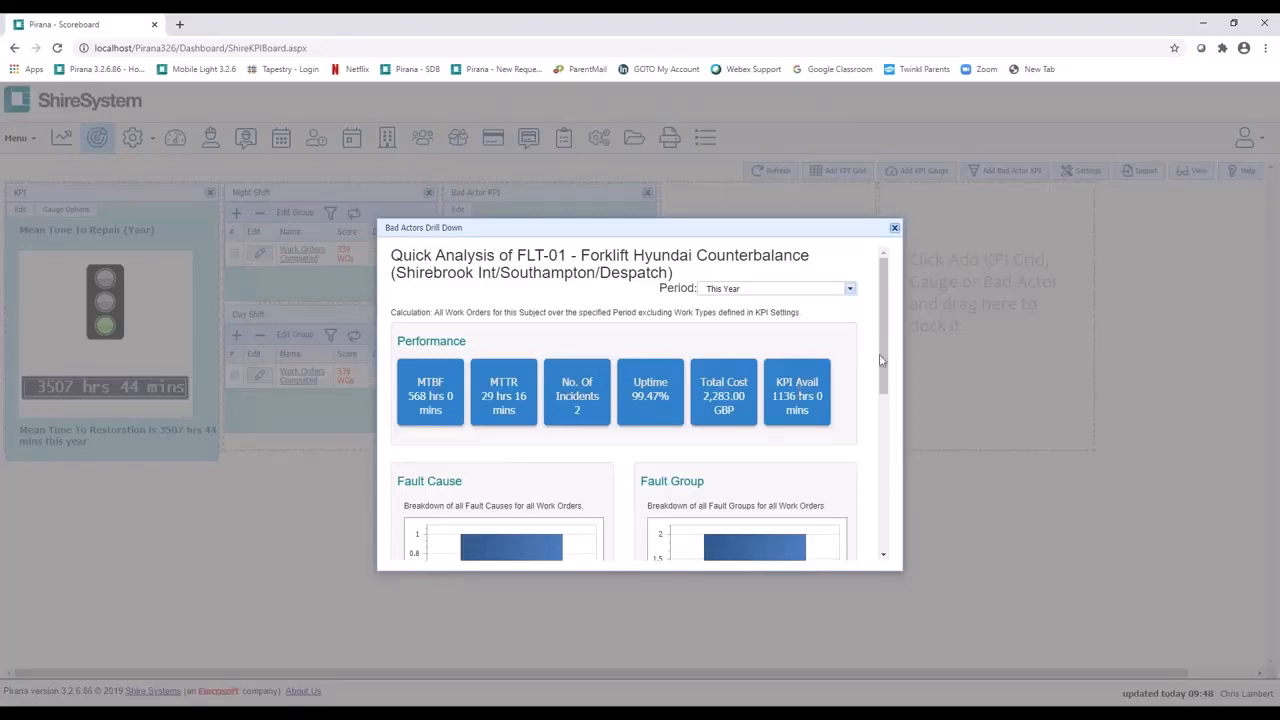
scroll(882, 360, down, 2)
drag(882, 360, 877, 425)
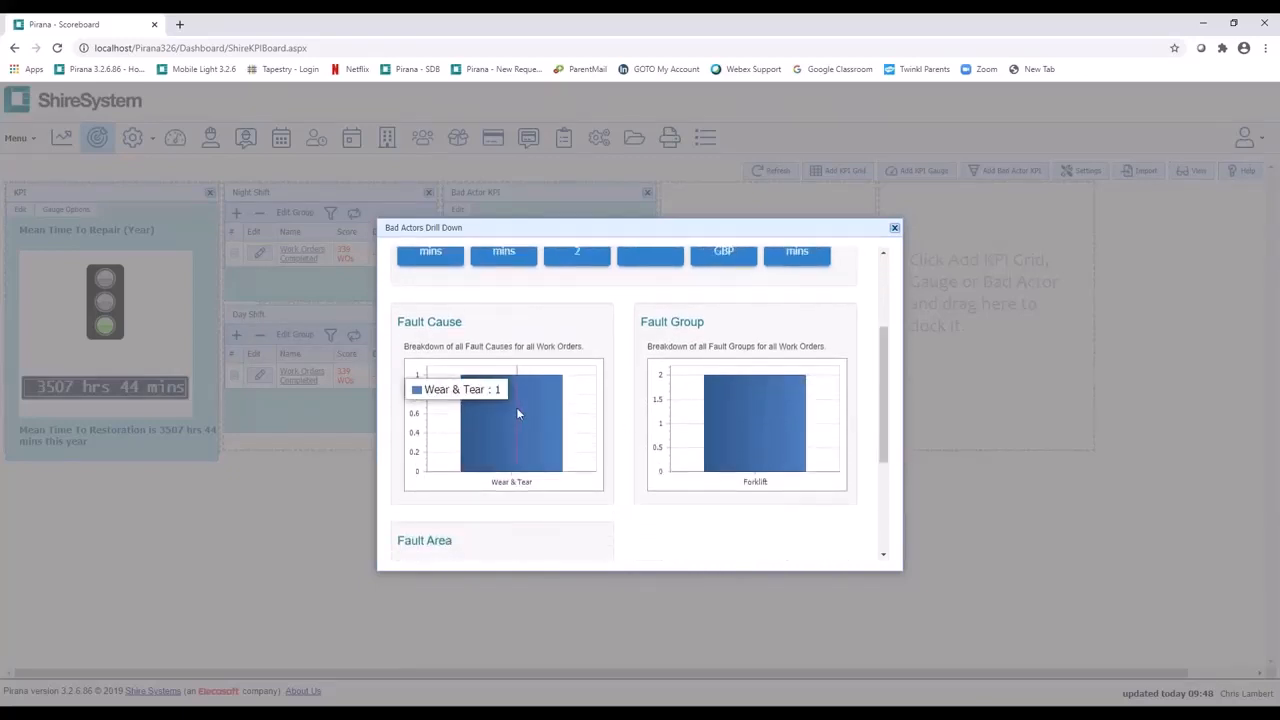
mouse_move(820, 382)
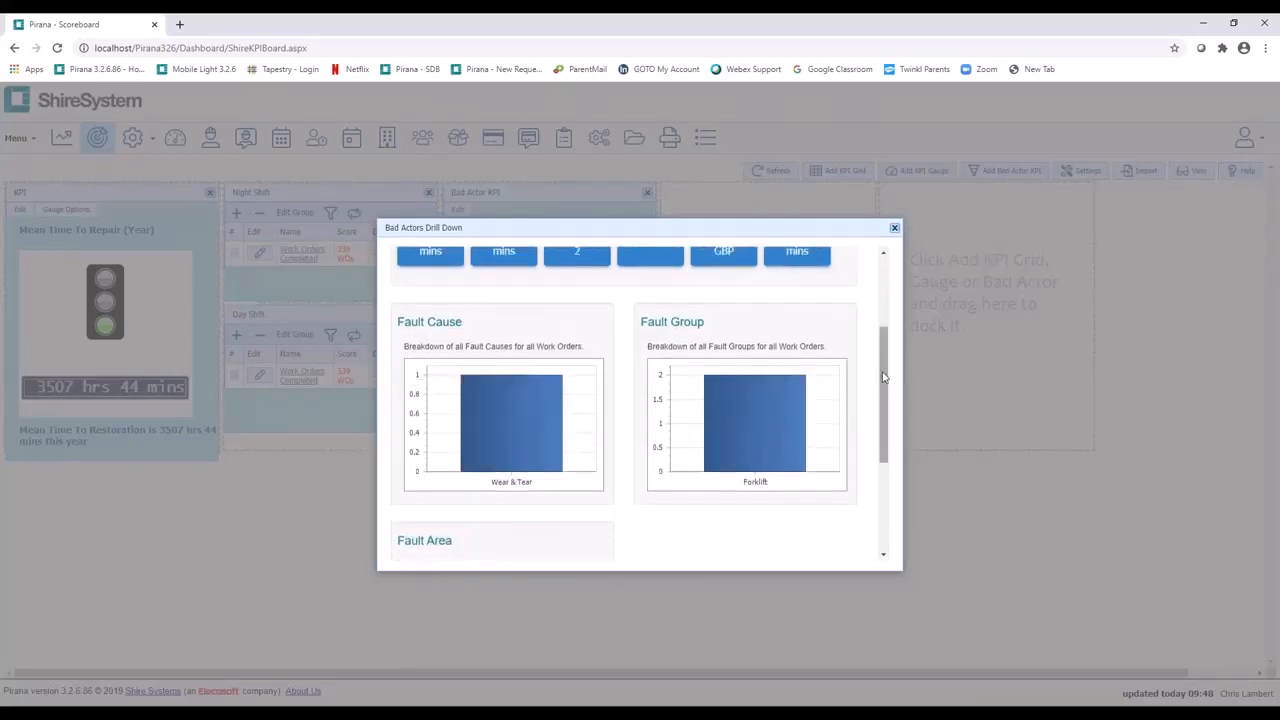
drag(885, 374, 882, 430)
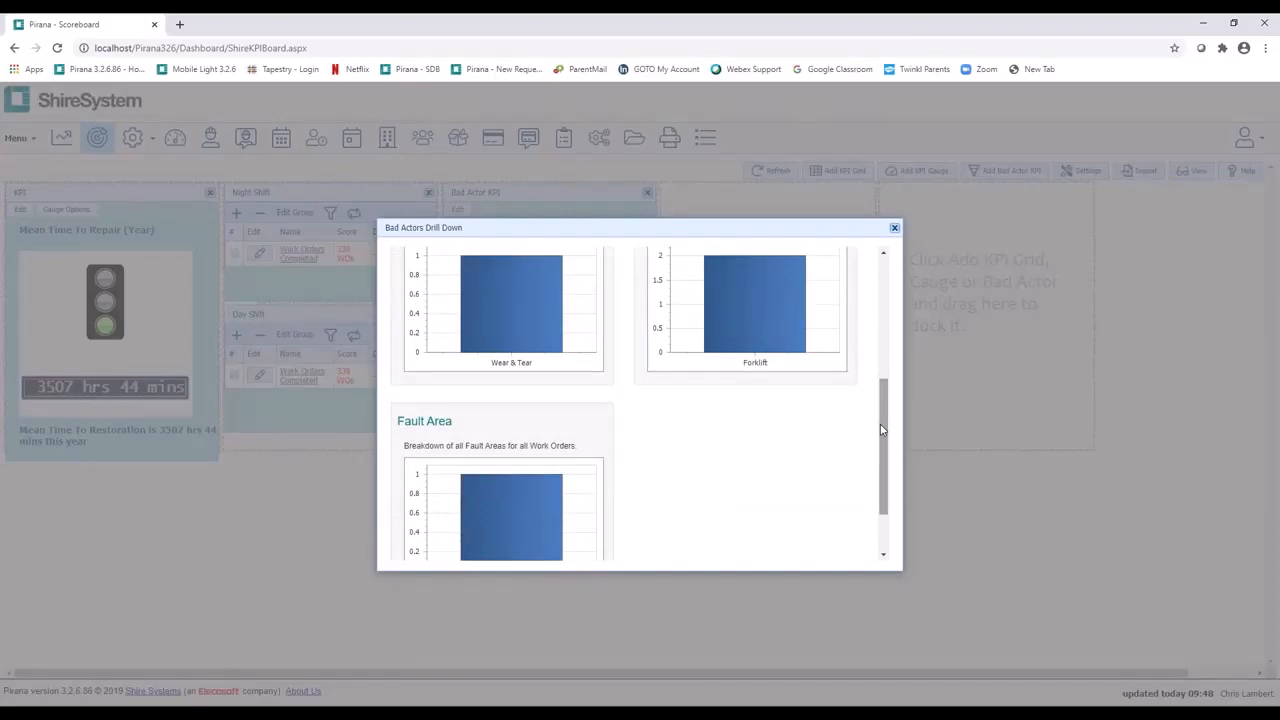
click(894, 230)
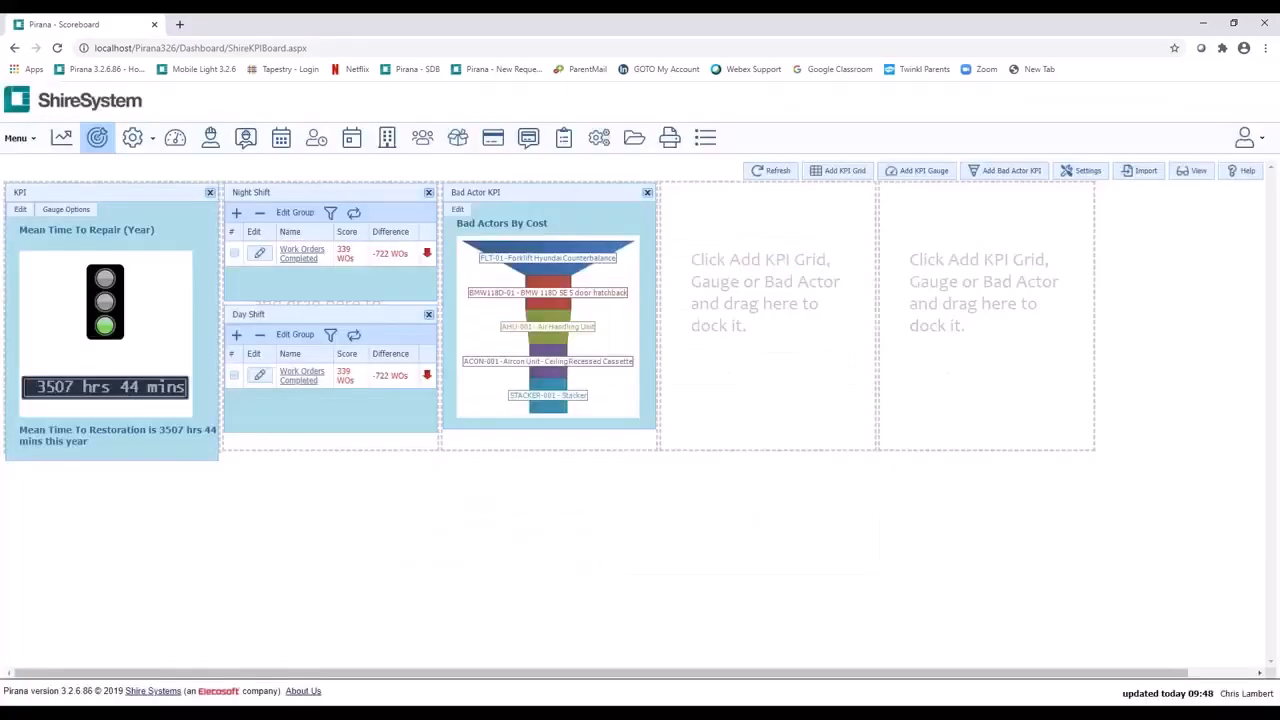
Step: Review the work types that can be excluded from all KPI calculations and the KPIs available to import from other users
click(1071, 174)
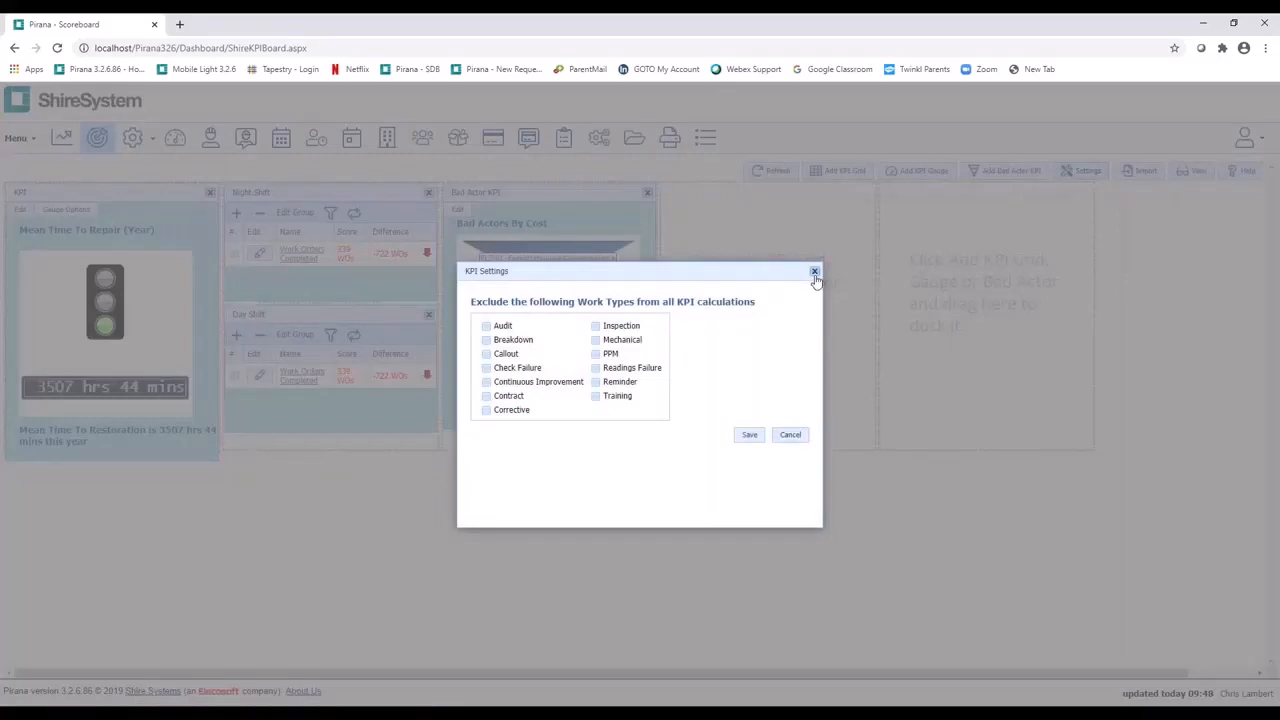
click(815, 273)
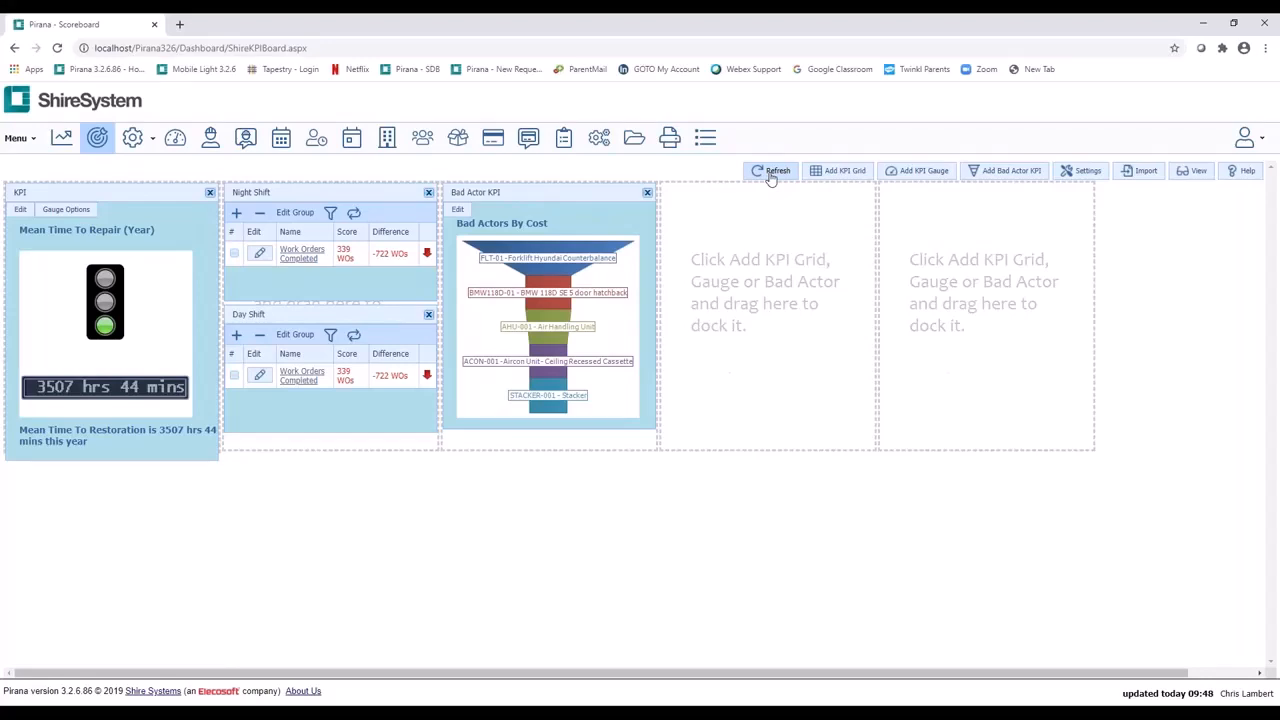
click(1145, 172)
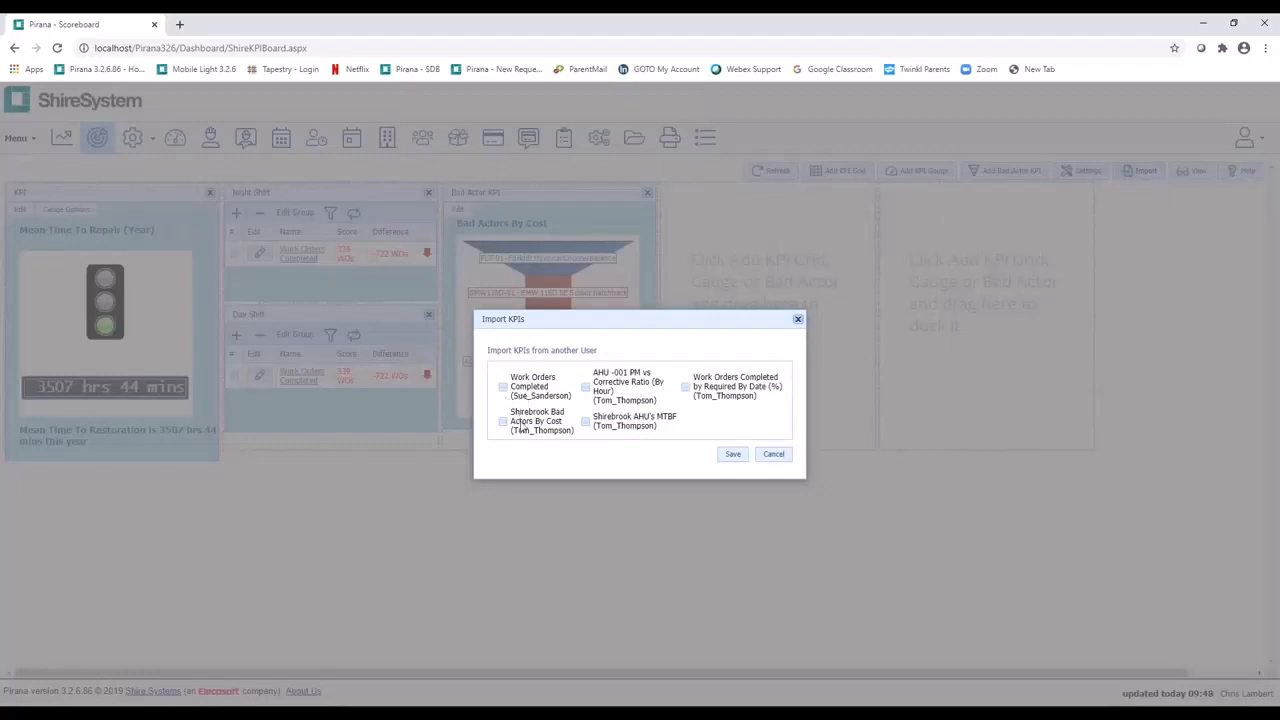
click(775, 456)
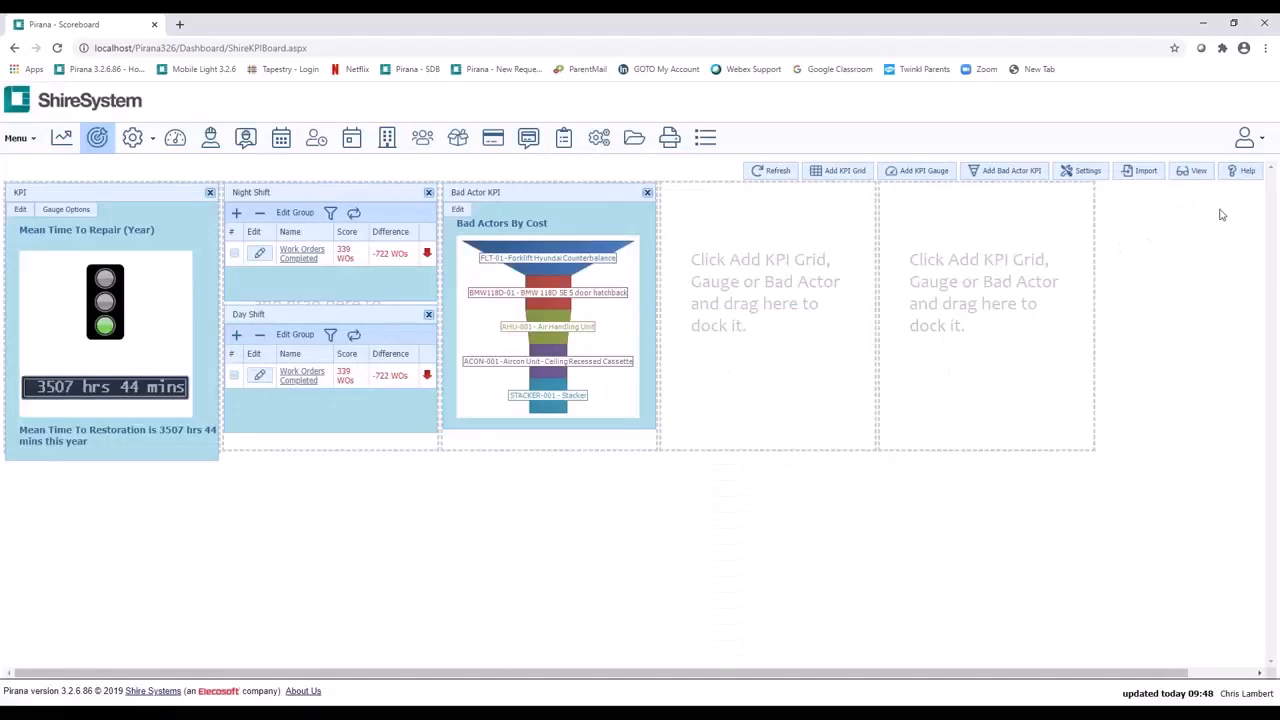
Step: Switch the scoreboard to its view mode and open the list of KPI reports
click(1193, 170)
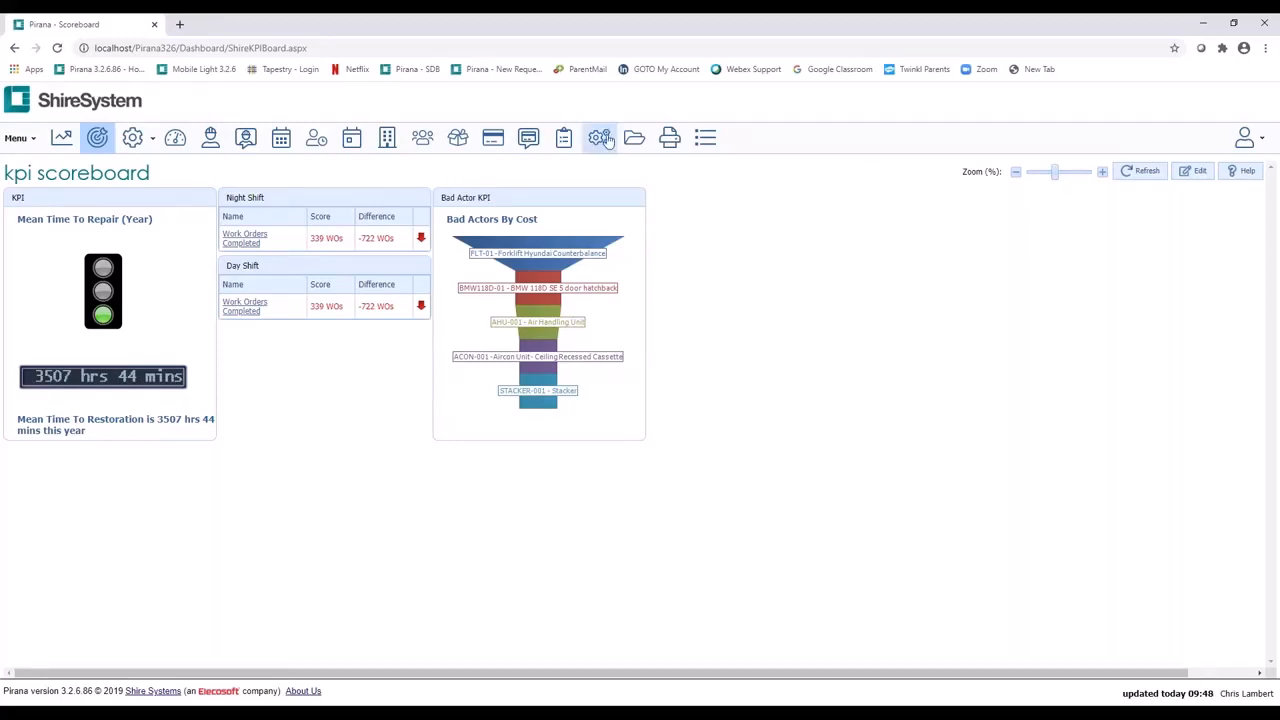
click(673, 140)
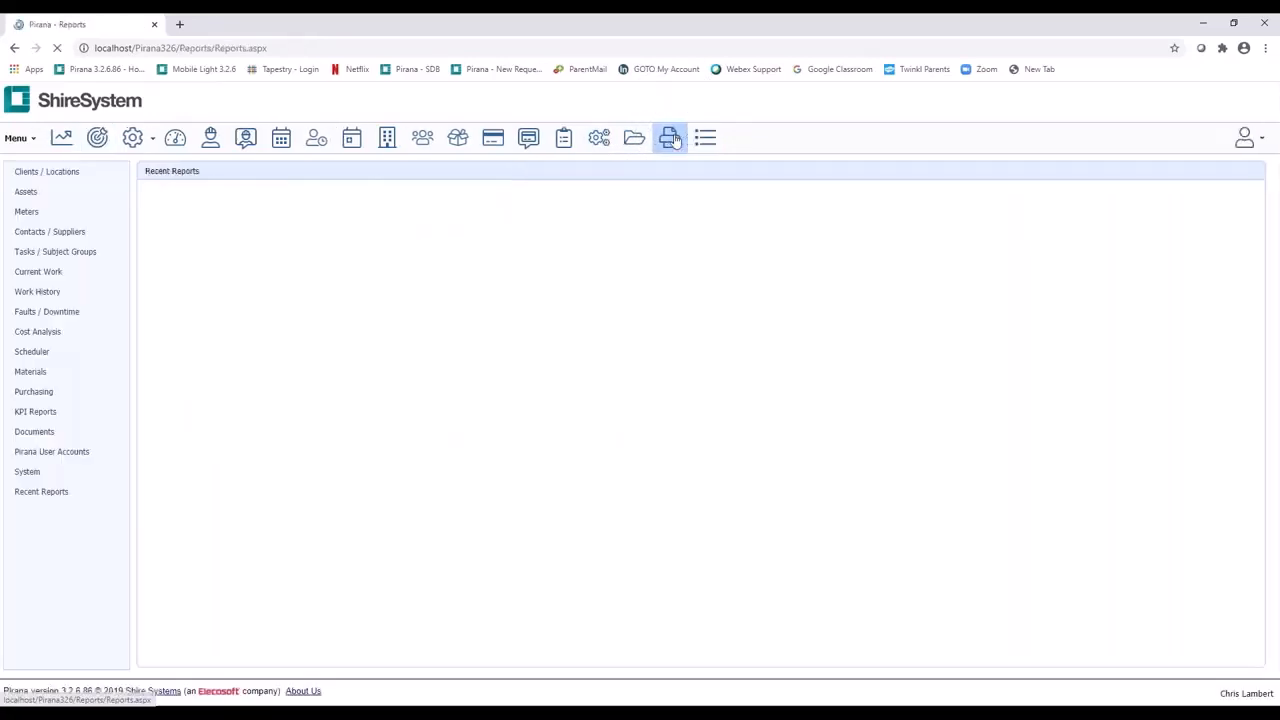
click(52, 413)
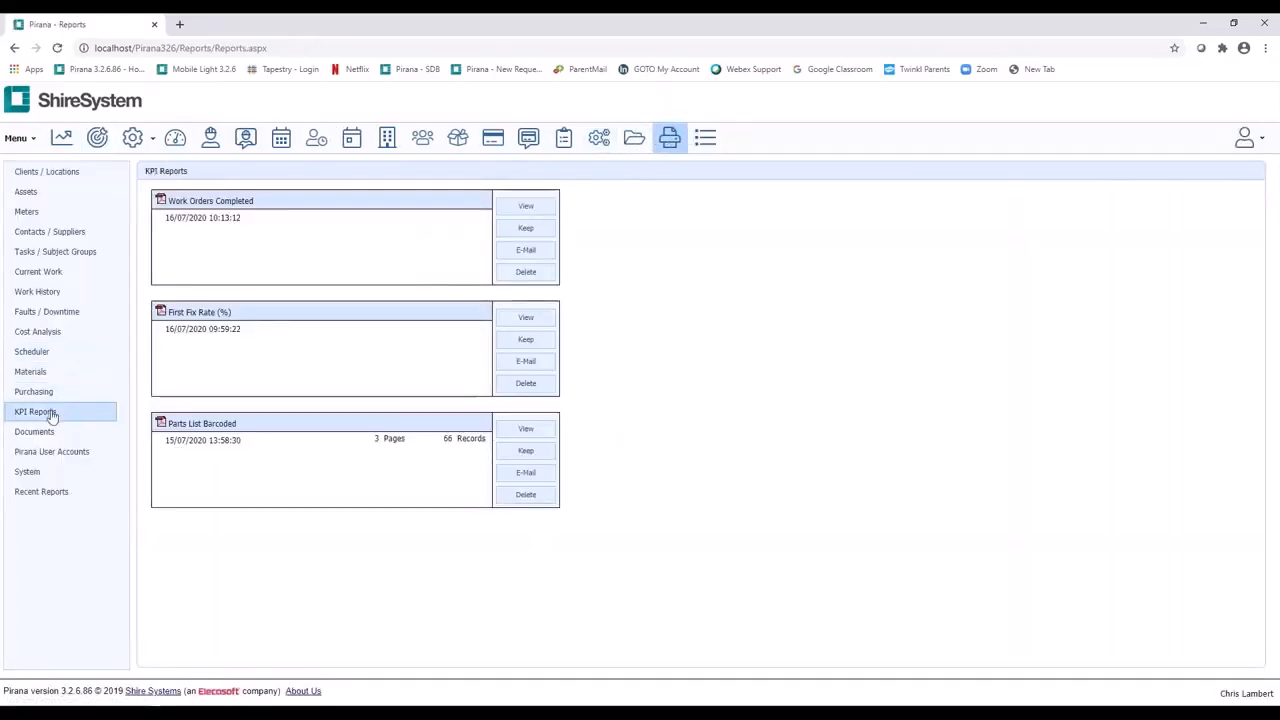